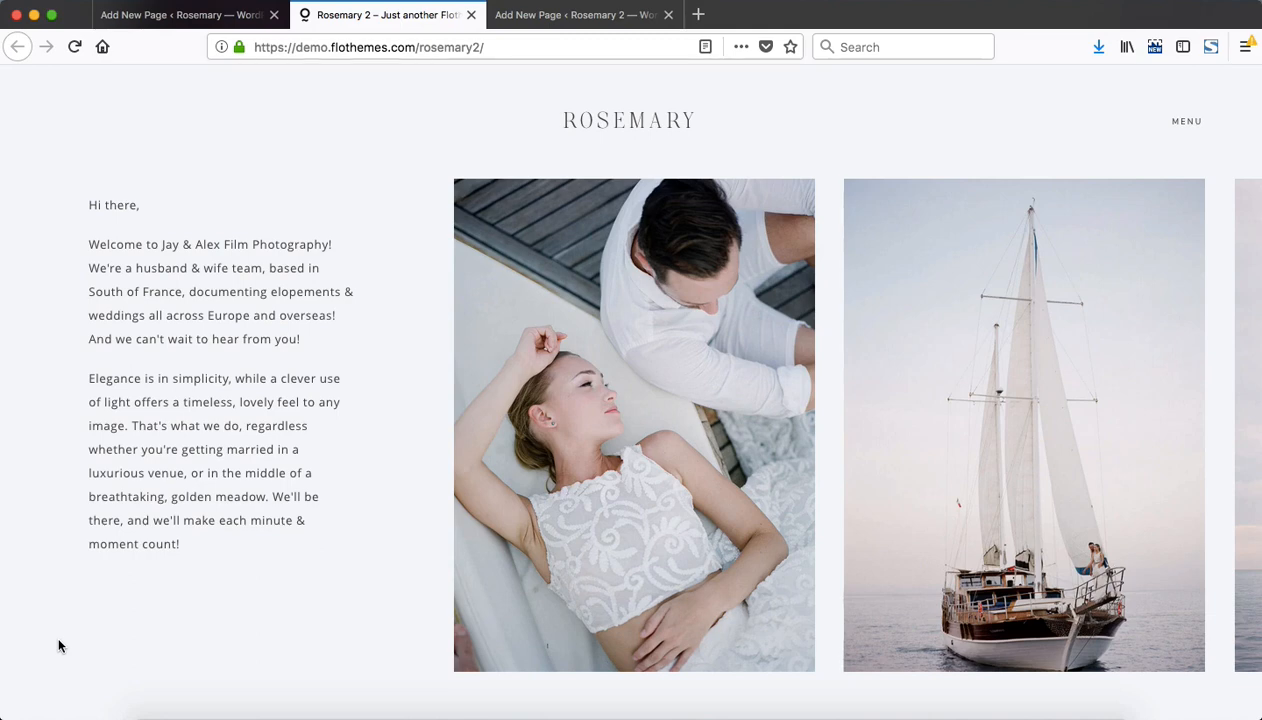
Switch to the original Rosemary site's new page and review the template choices in its page attributes.
key("ctrl+shift+Tab")
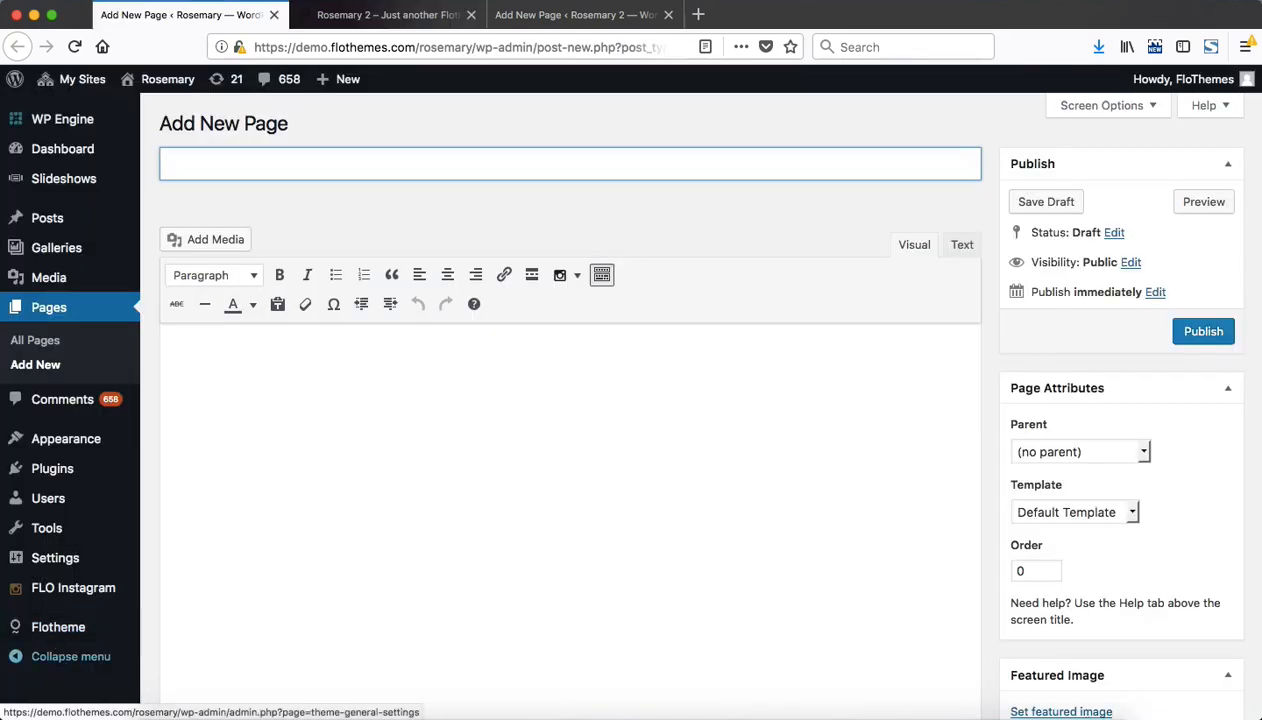
left_click(323, 491)
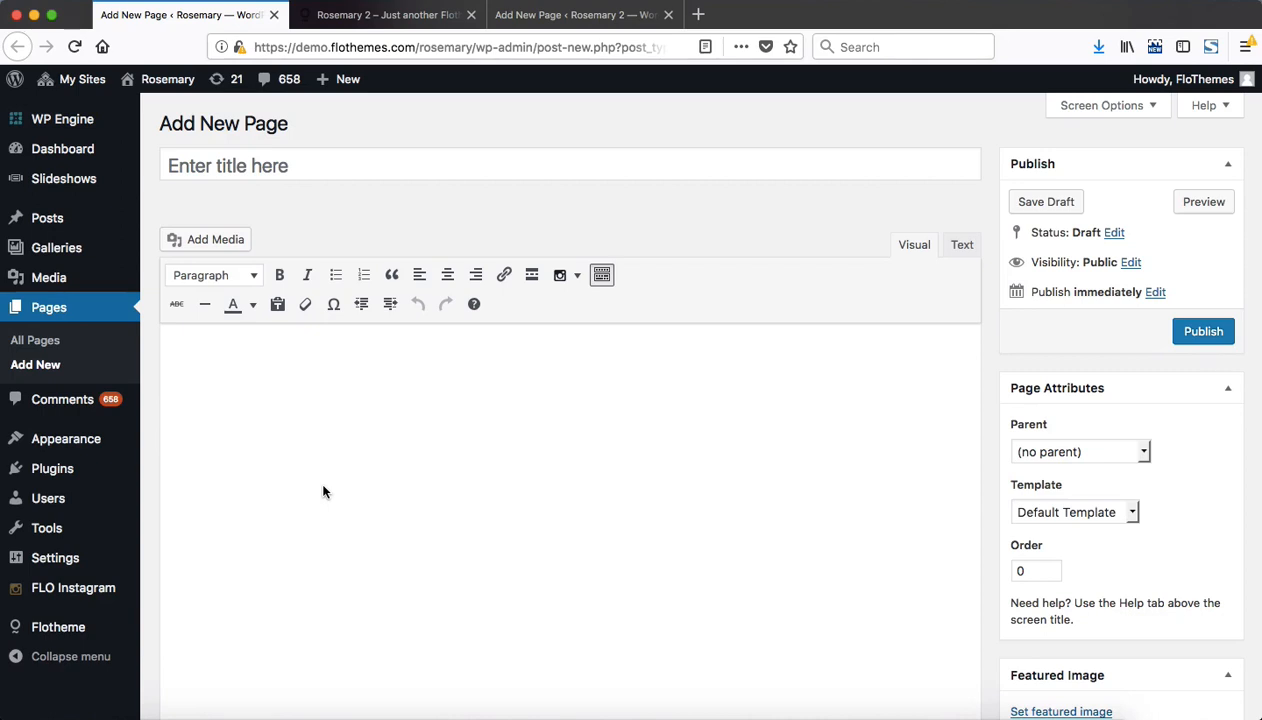
left_click(316, 162)
scroll(1184, 530, "down", 1)
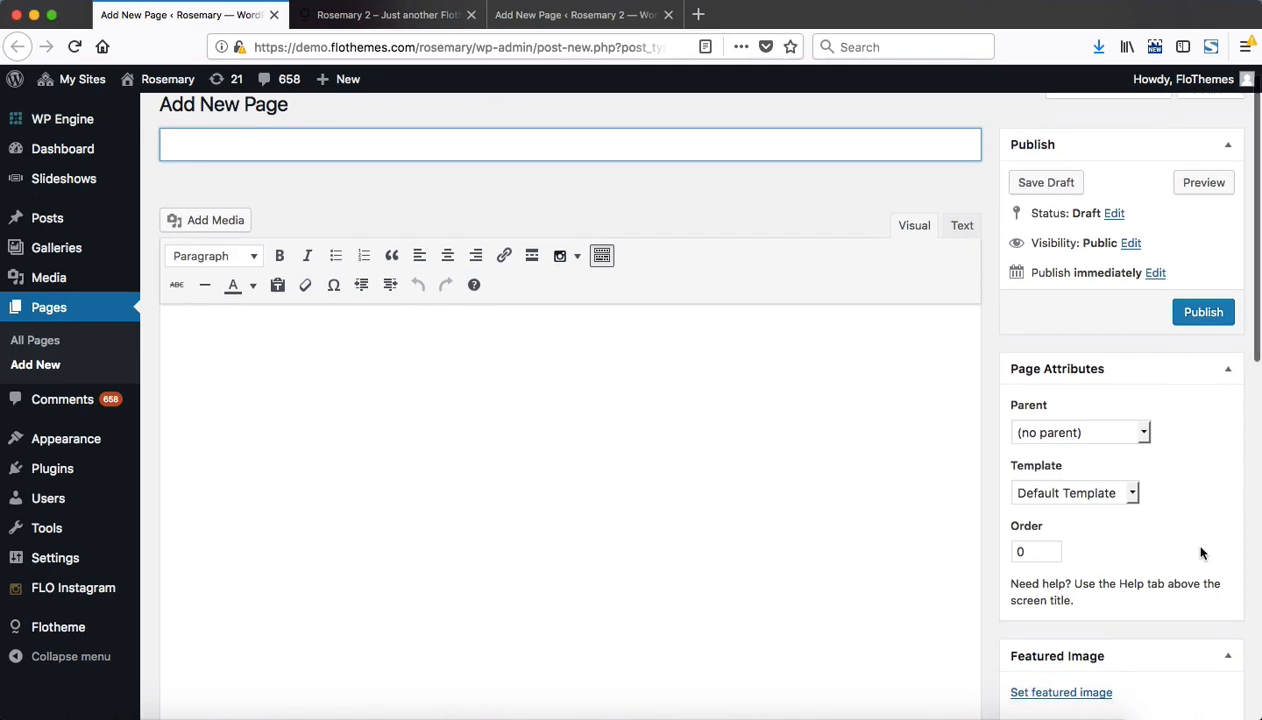
left_click(1133, 464)
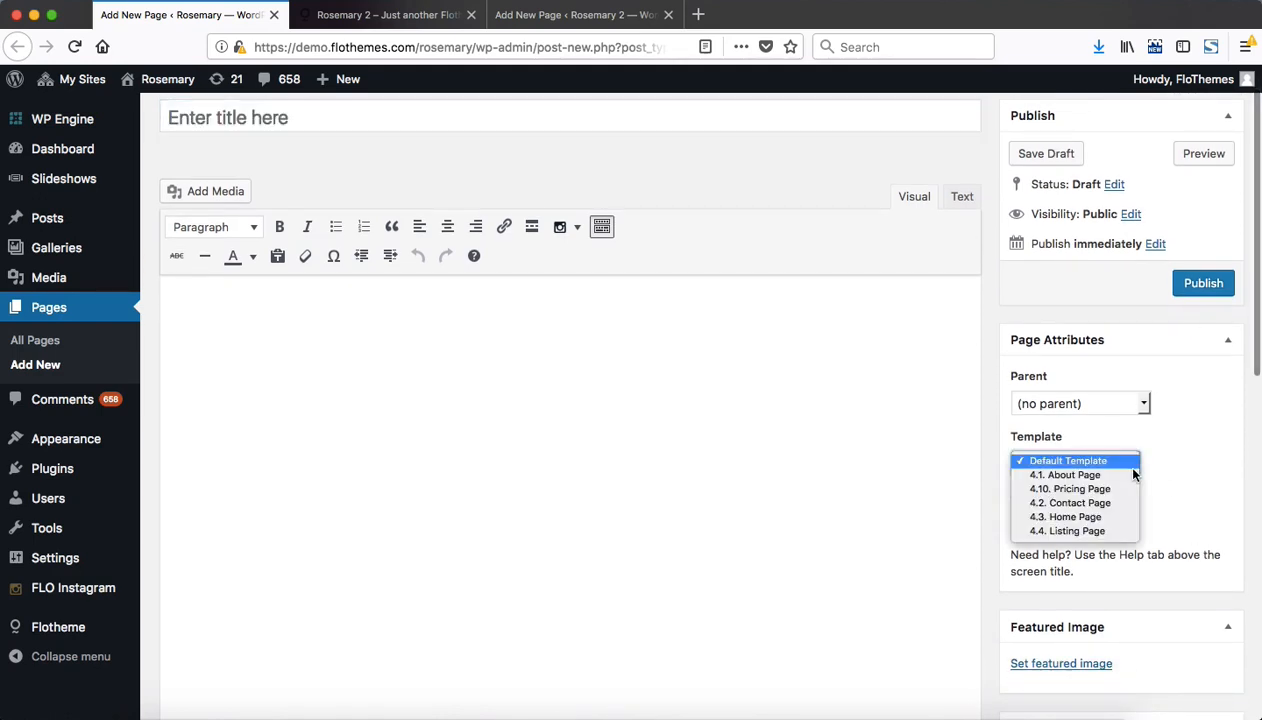
left_click(1203, 450)
scroll(1180, 420, "down", 2)
left_click(1133, 369)
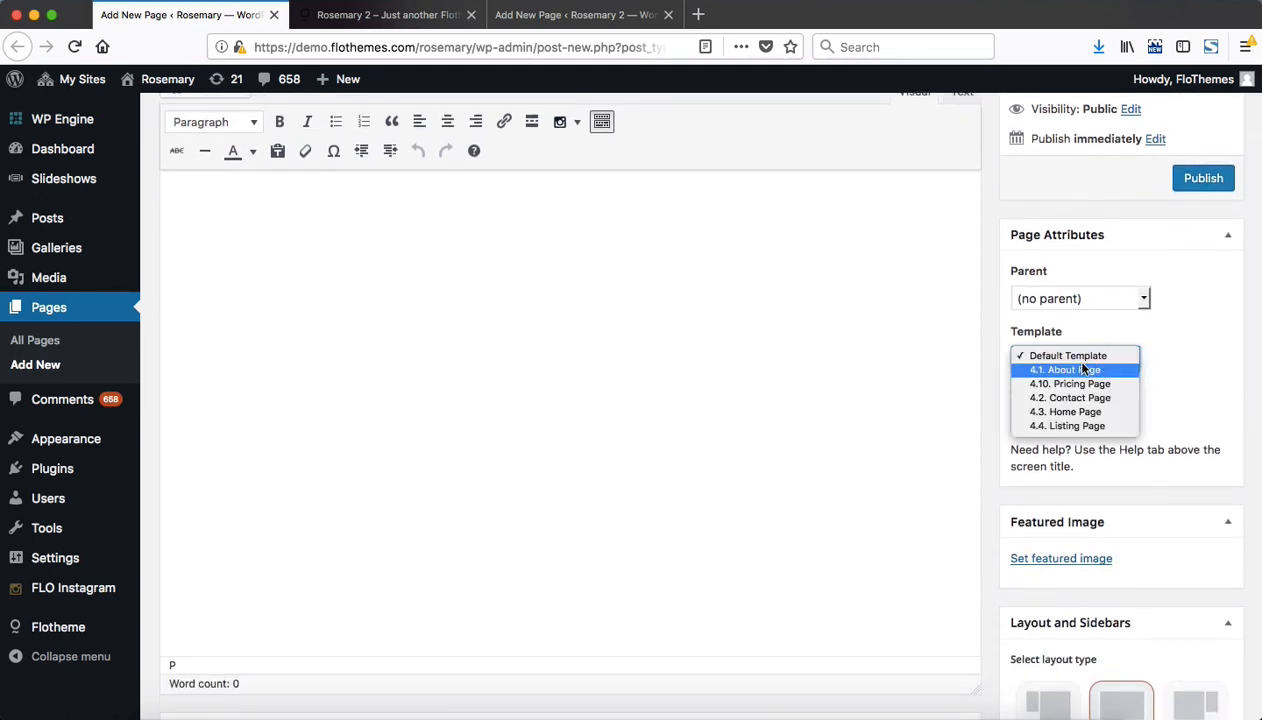
left_click(1188, 375)
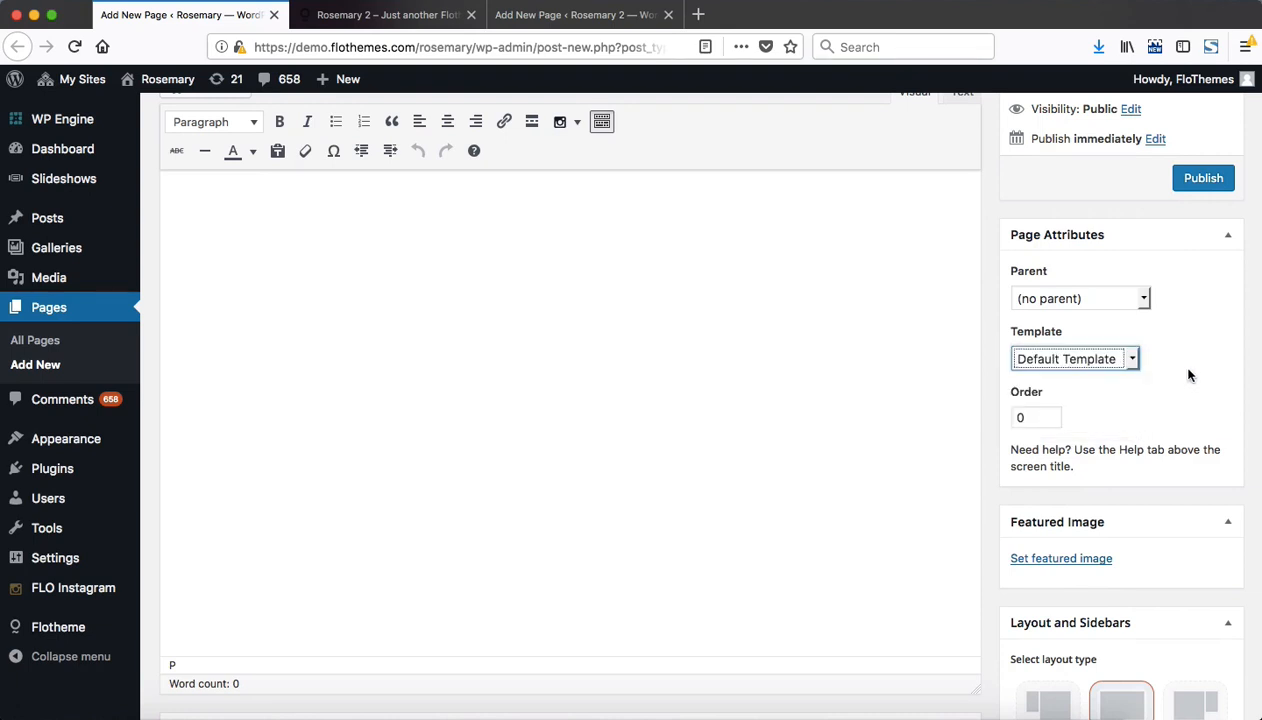
Switch to the Rosemary 2 site's new page and browse the layout templates offered for it.
left_click(610, 14)
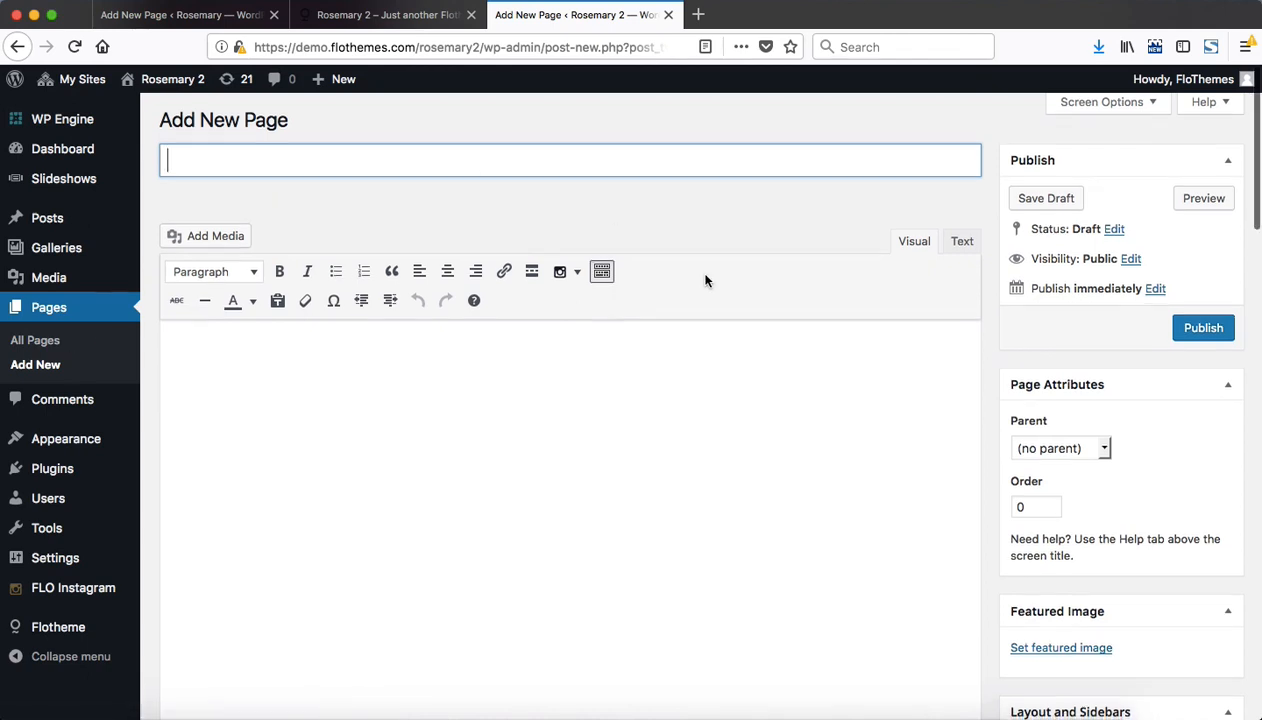
scroll(705, 280, "down", 3)
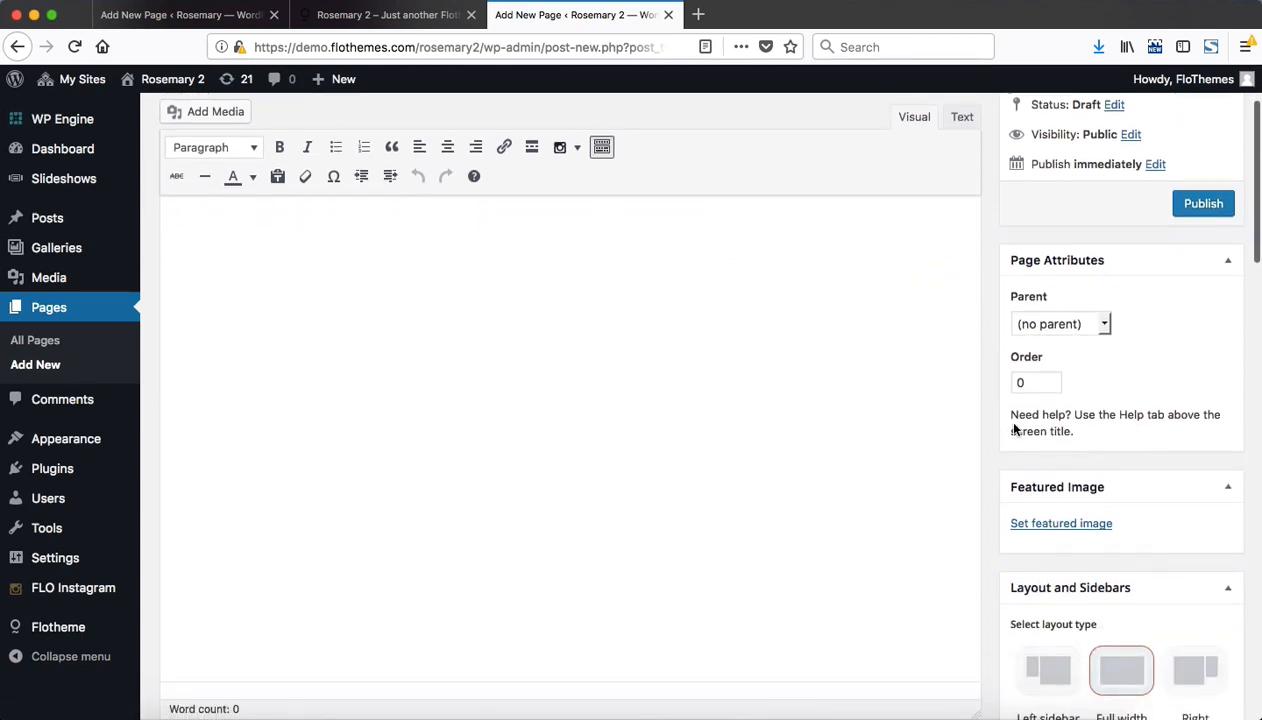
scroll(774, 427, "down", 1)
scroll(774, 427, "down", 10)
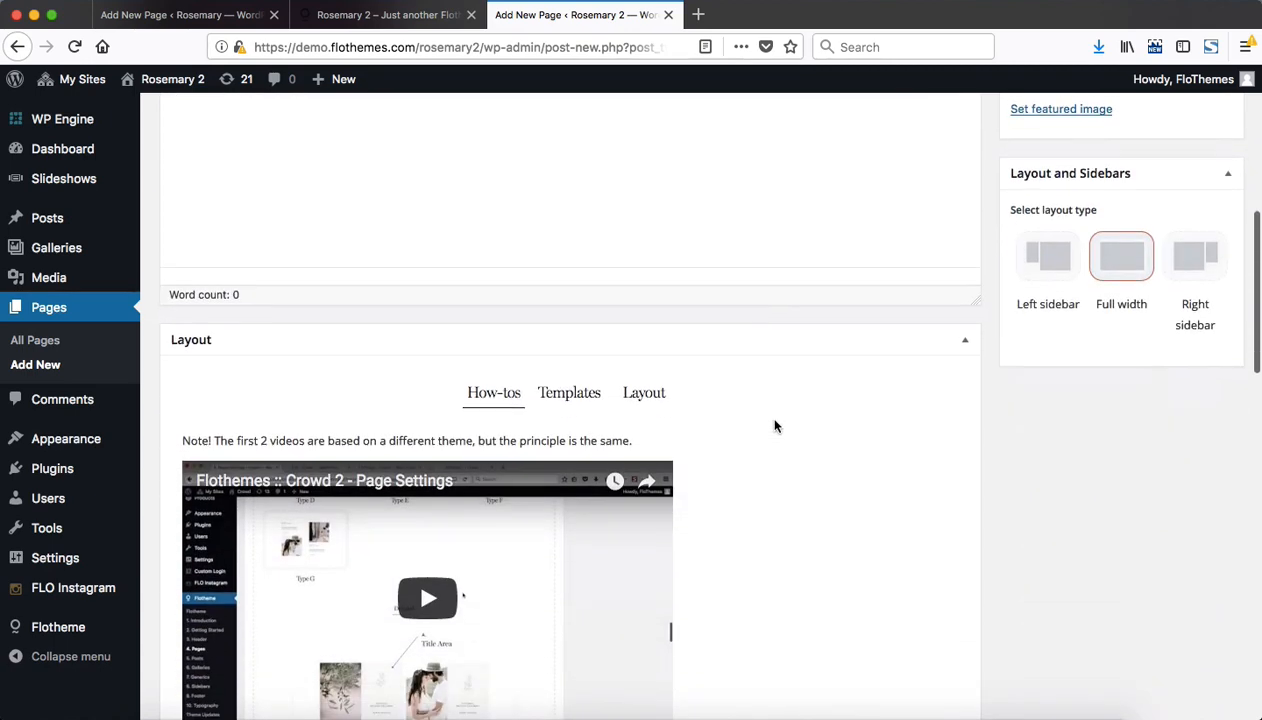
left_click(570, 320)
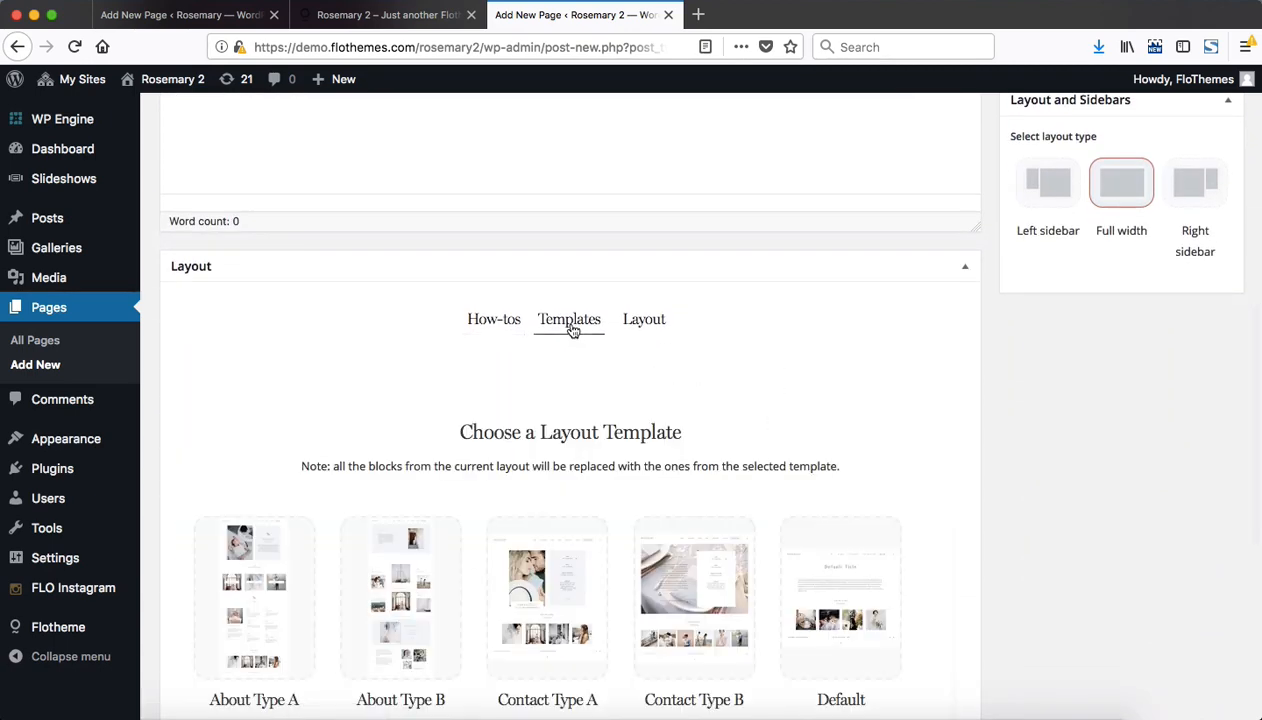
scroll(699, 332, "down", 6)
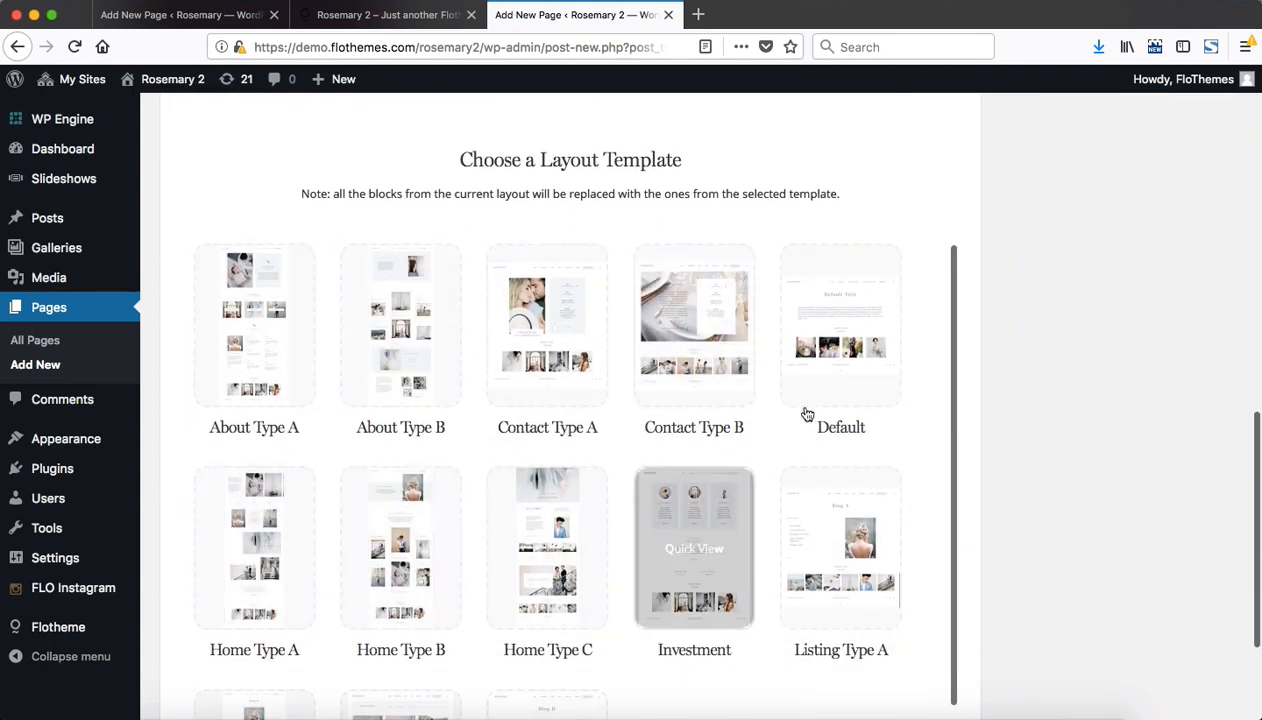
scroll(834, 362, "down", 2)
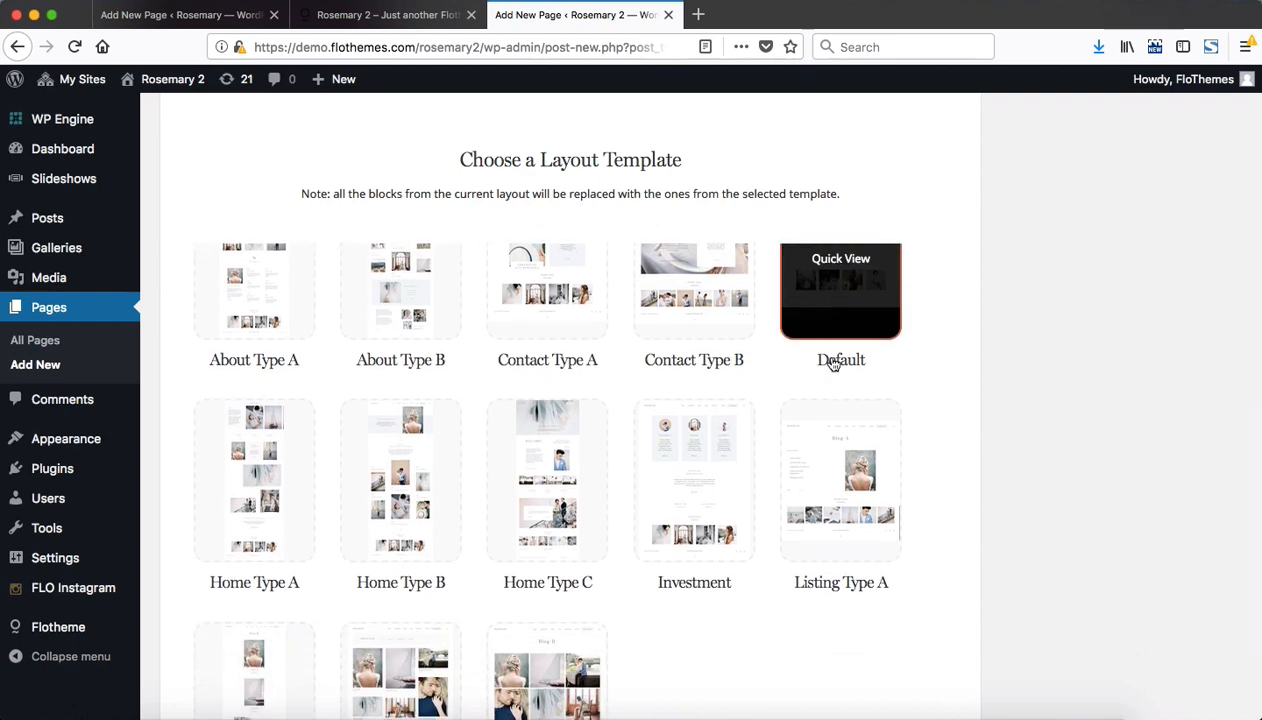
Preview the About Type A layout template and apply it to the page, accepting replacement of the layout blocks.
left_click(254, 314)
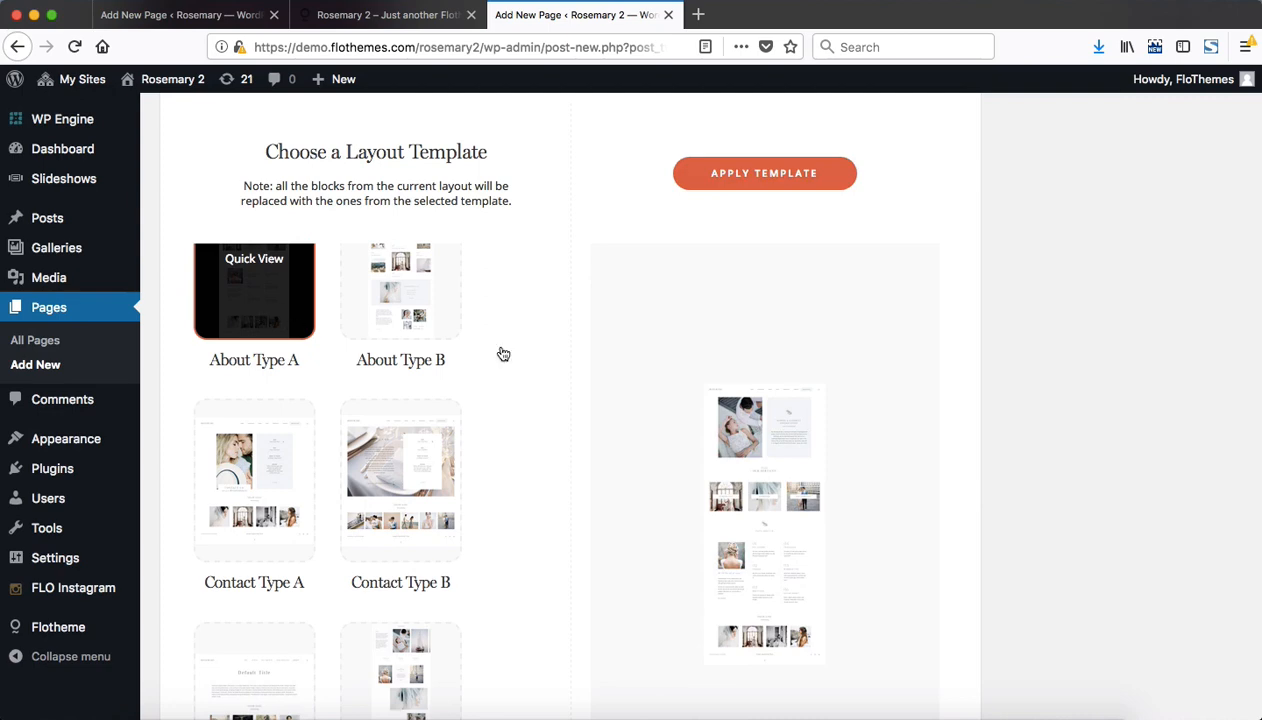
scroll(789, 317, "down", 3)
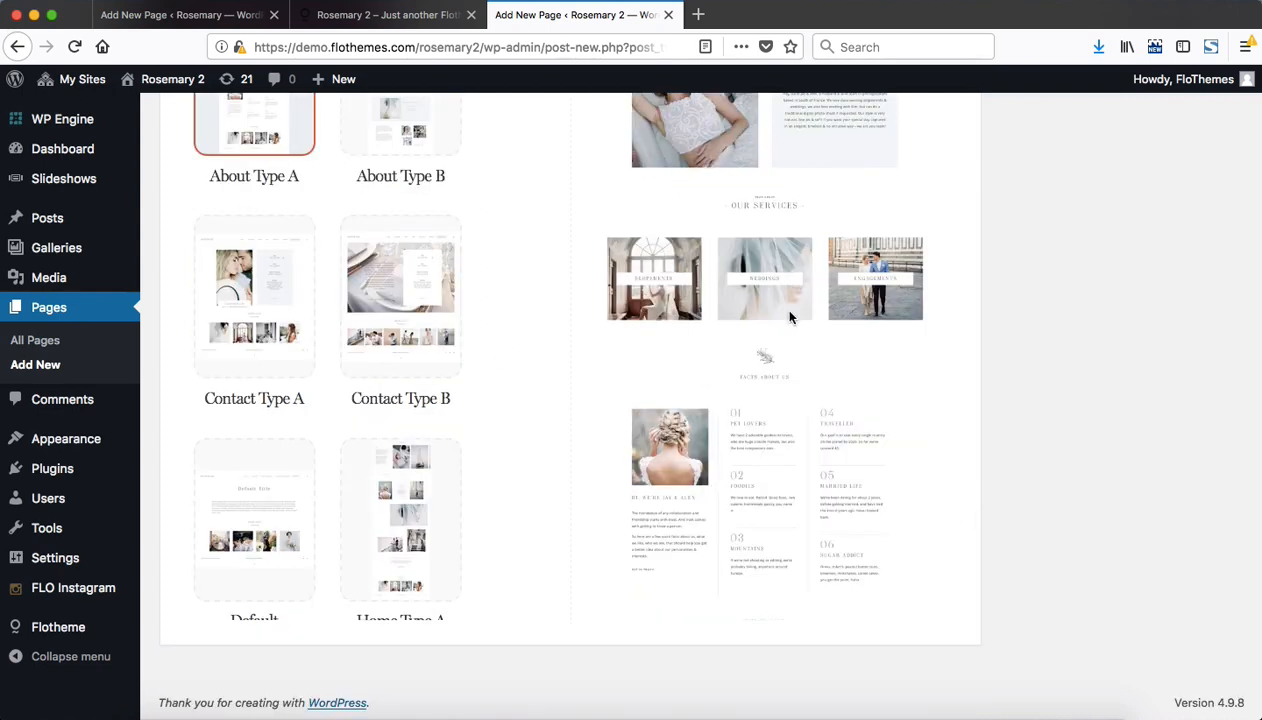
scroll(789, 317, "up", 5)
left_click(788, 294)
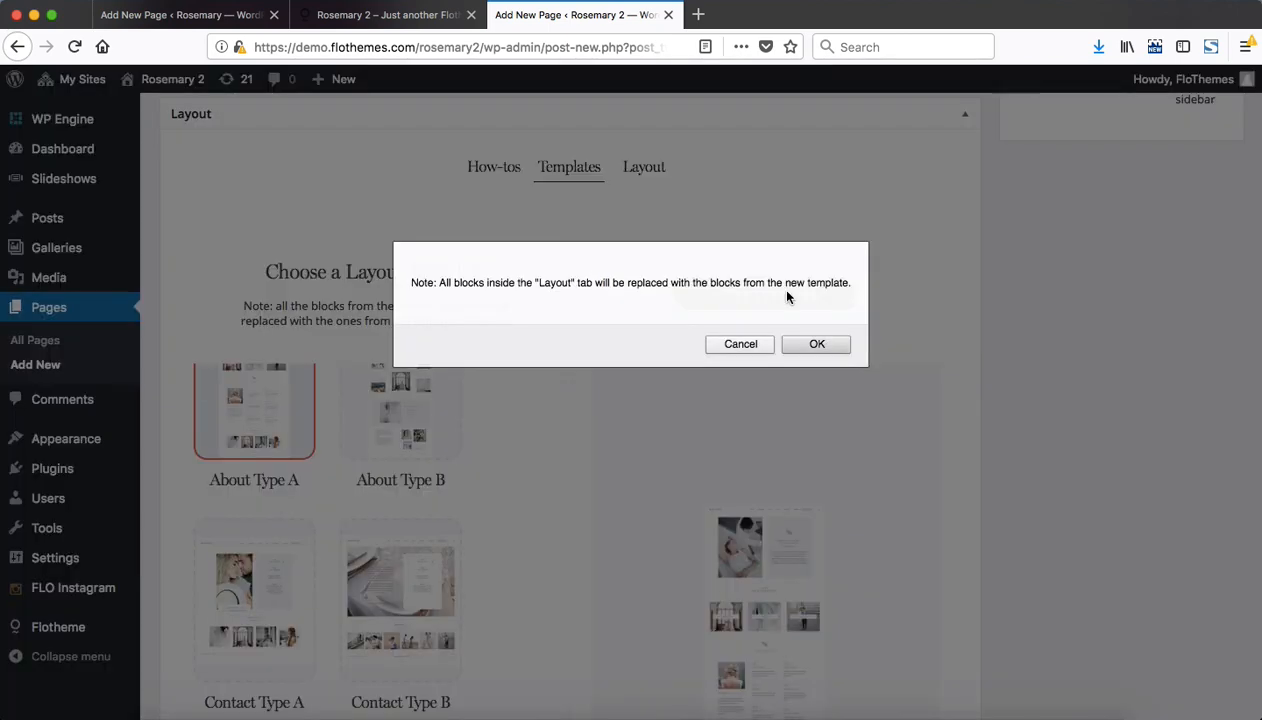
left_click(830, 345)
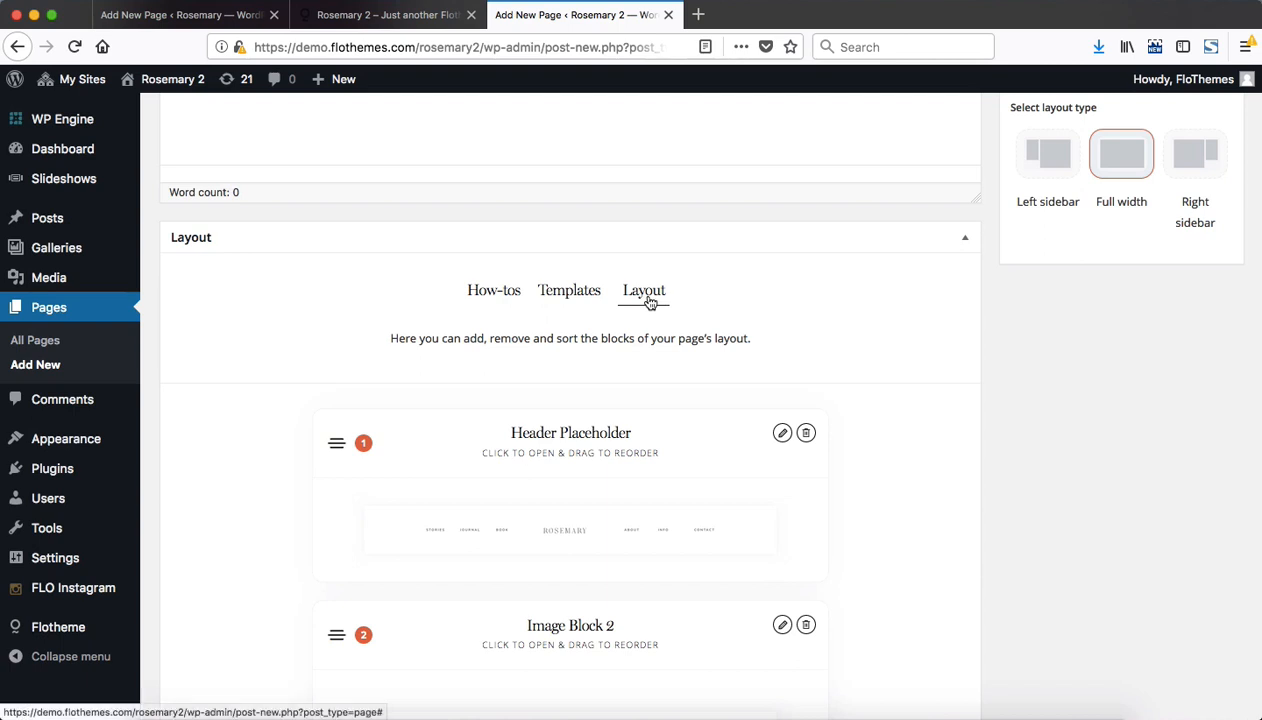
Review the page's layout blocks from the Header Placeholder through to the Footer Placeholder.
scroll(1003, 391, "down", 5)
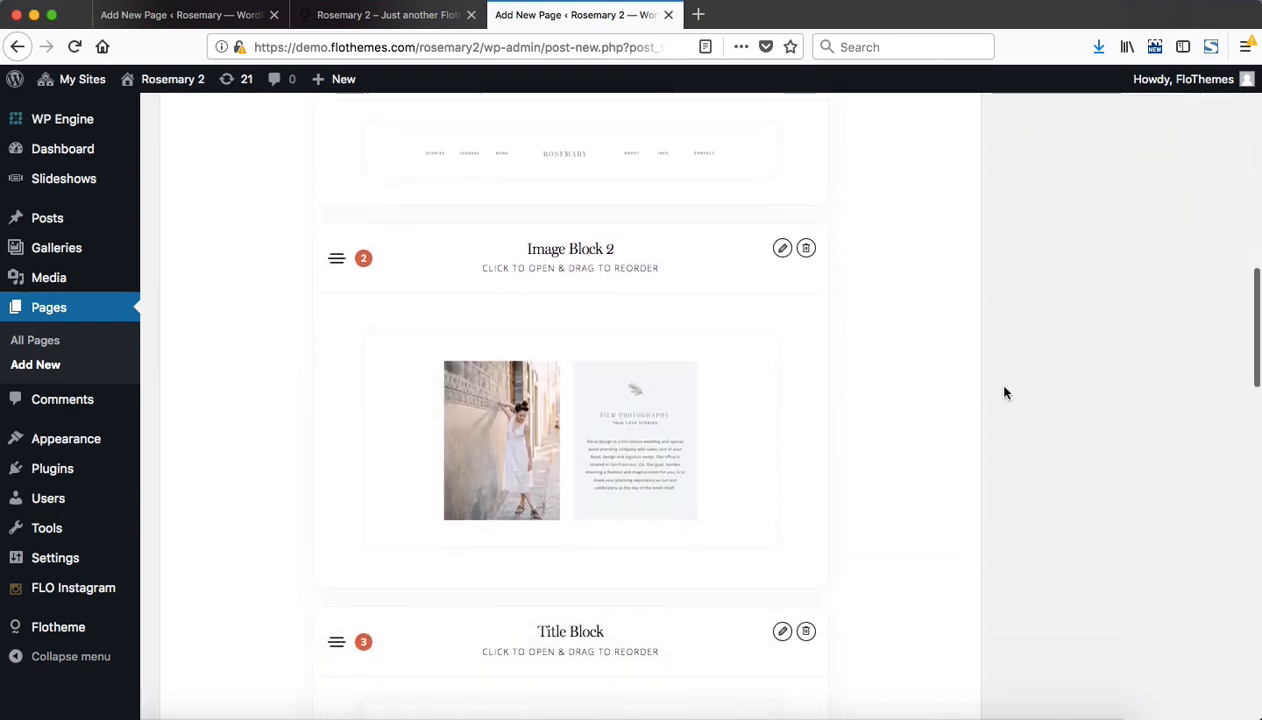
scroll(1005, 393, "down", 12)
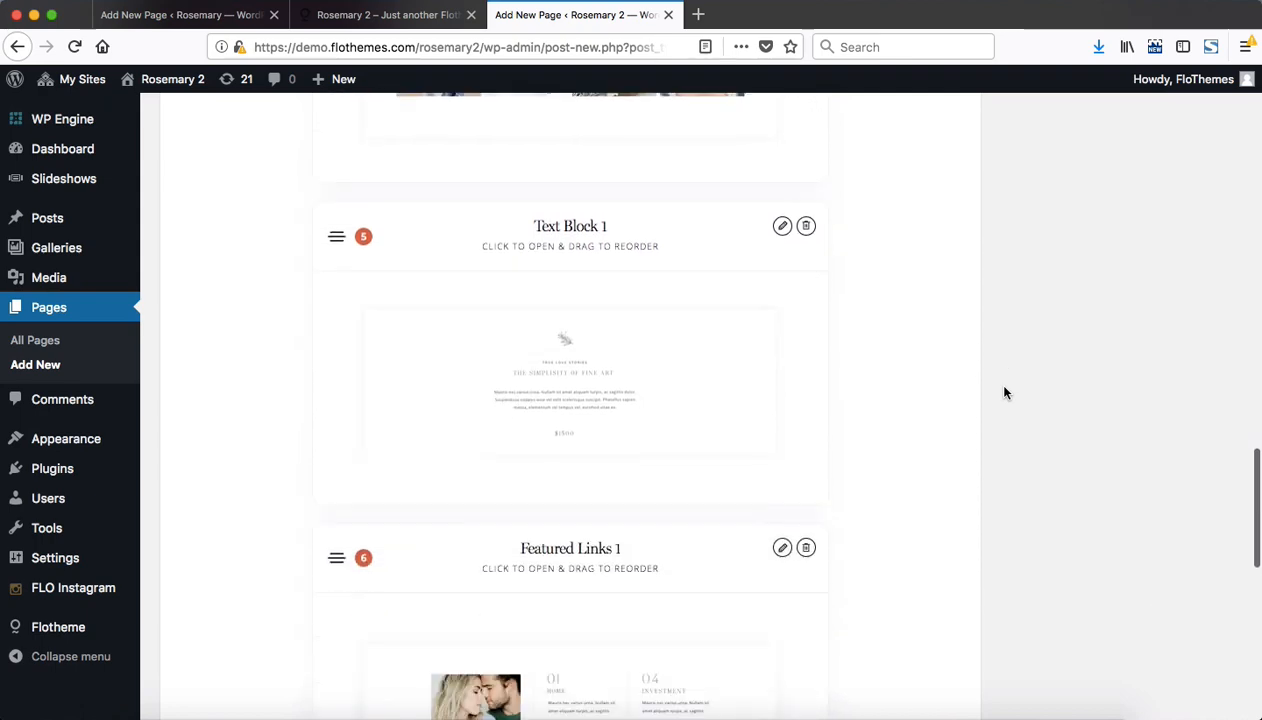
scroll(1005, 393, "down", 10)
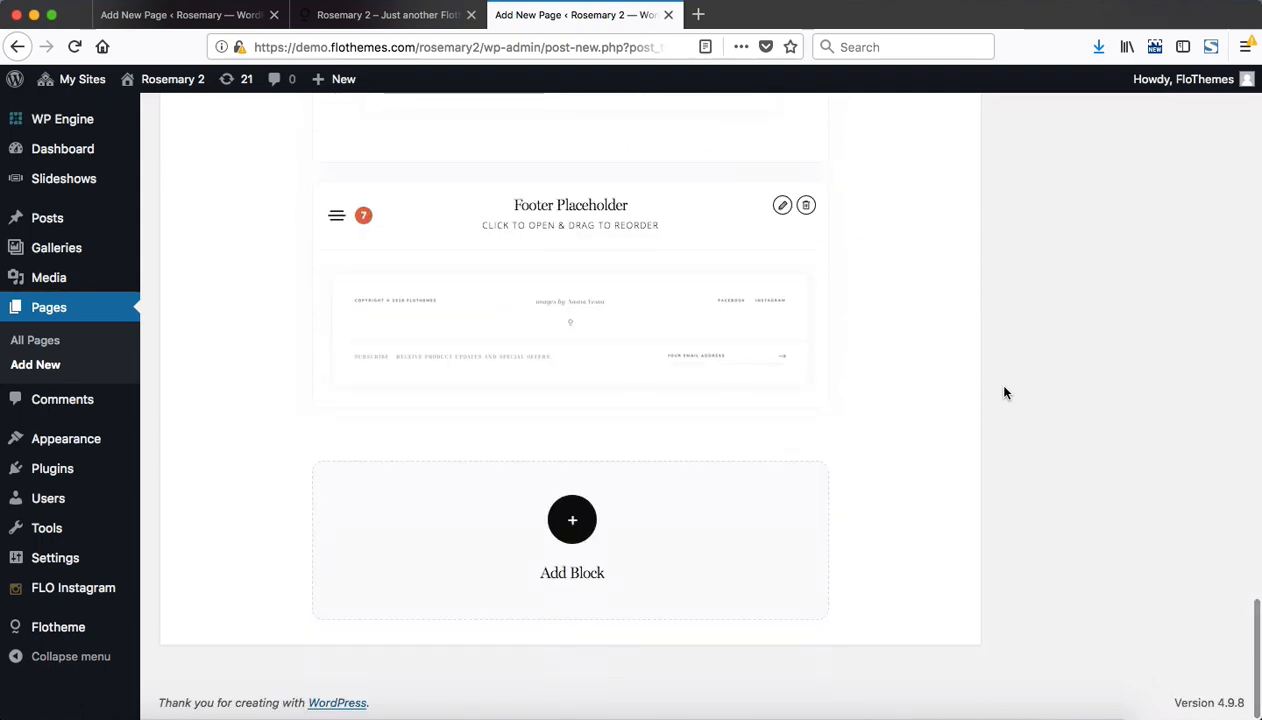
scroll(1005, 393, "up", 20)
scroll(1005, 393, "down", 4)
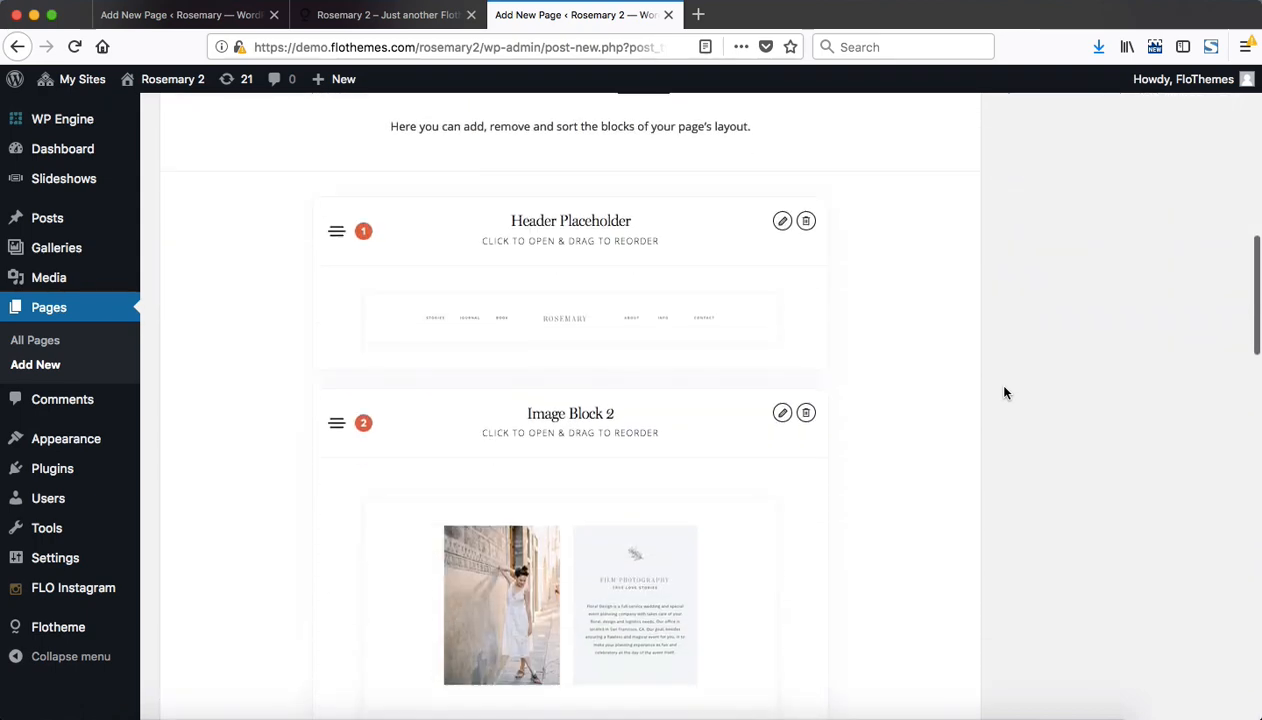
Open the Header Placeholder block's settings, collapse them again, and go to the end of the block list.
mouse_move(638, 206)
left_mouse_down()
mouse_move(653, 298)
mouse_move(645, 214)
left_mouse_up()
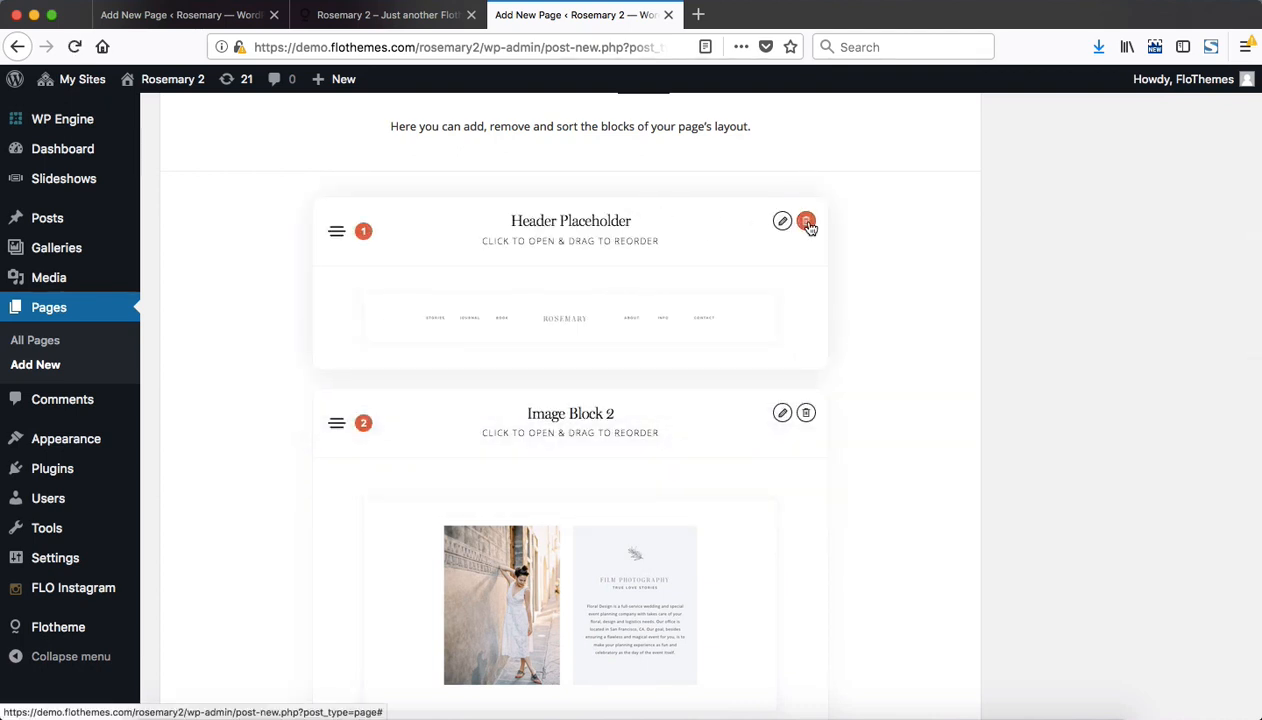
left_click(730, 224)
scroll(730, 226, "down", 2)
scroll(730, 226, "up", 2)
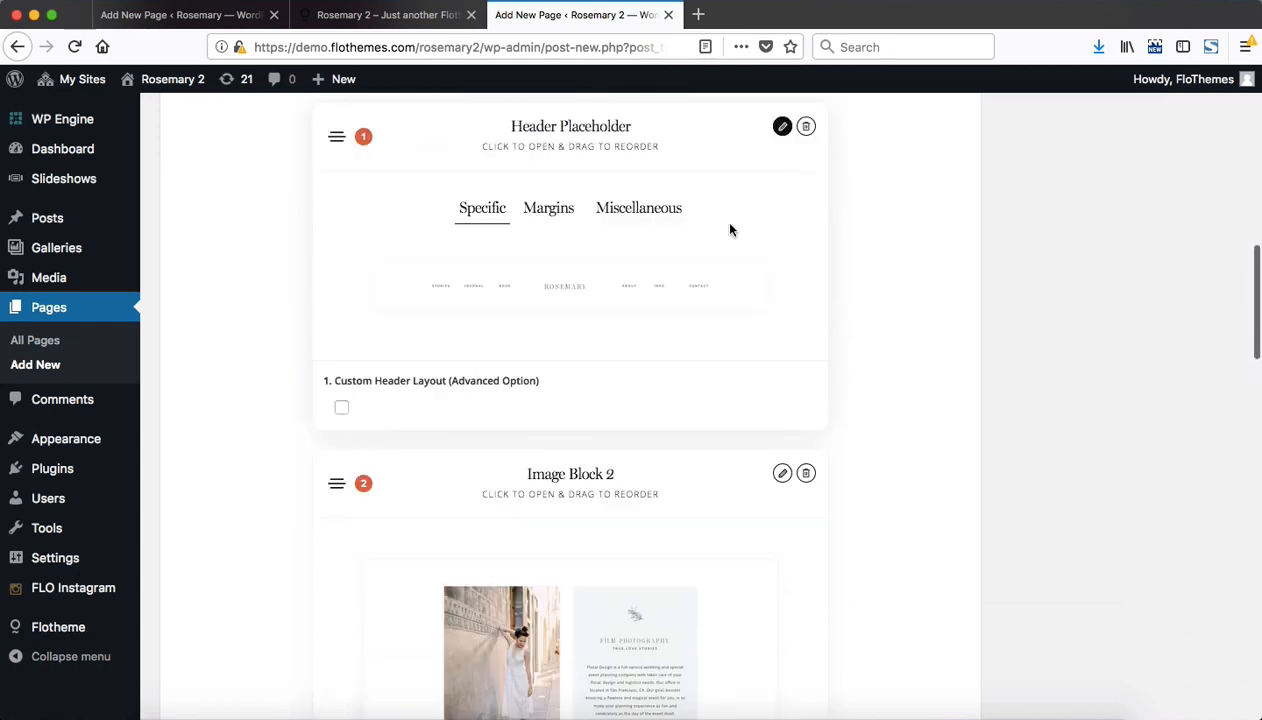
left_click(701, 209)
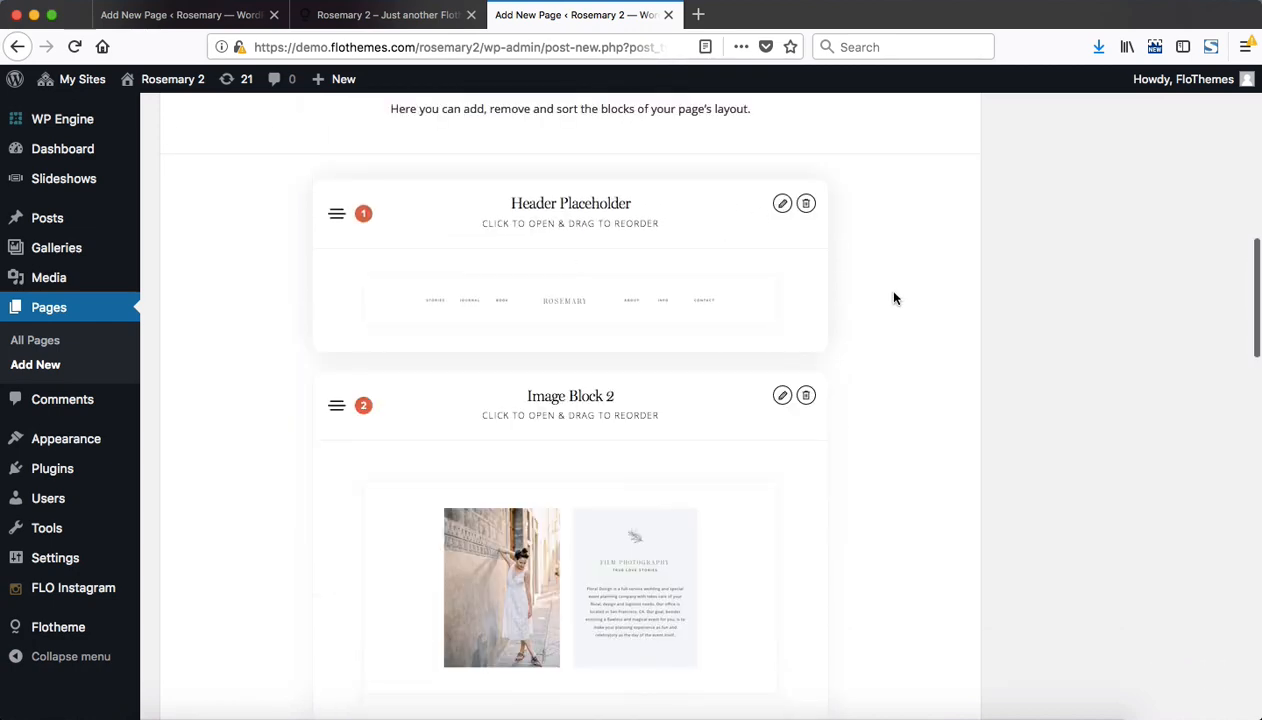
scroll(895, 297, "down", 6)
scroll(895, 298, "down", 8)
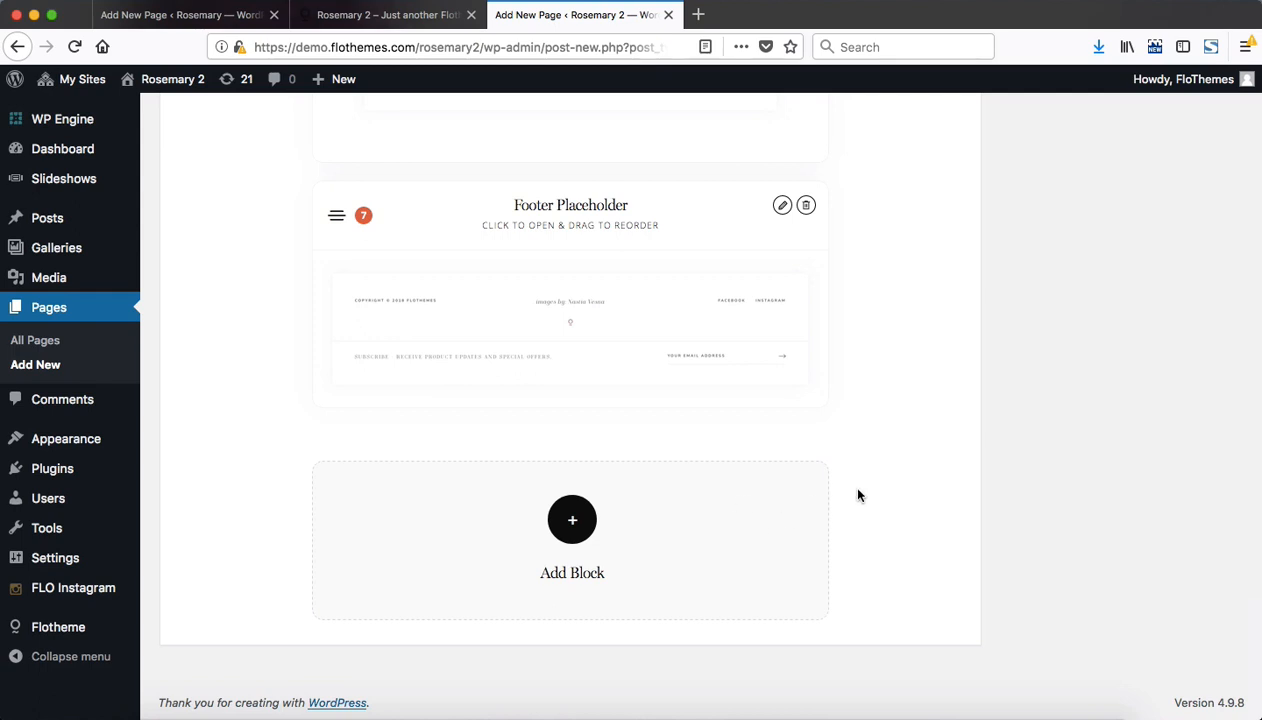
Switch to the original Rosemary new page and show the block types that can be added to its default page layout.
key("ctrl+Tab")
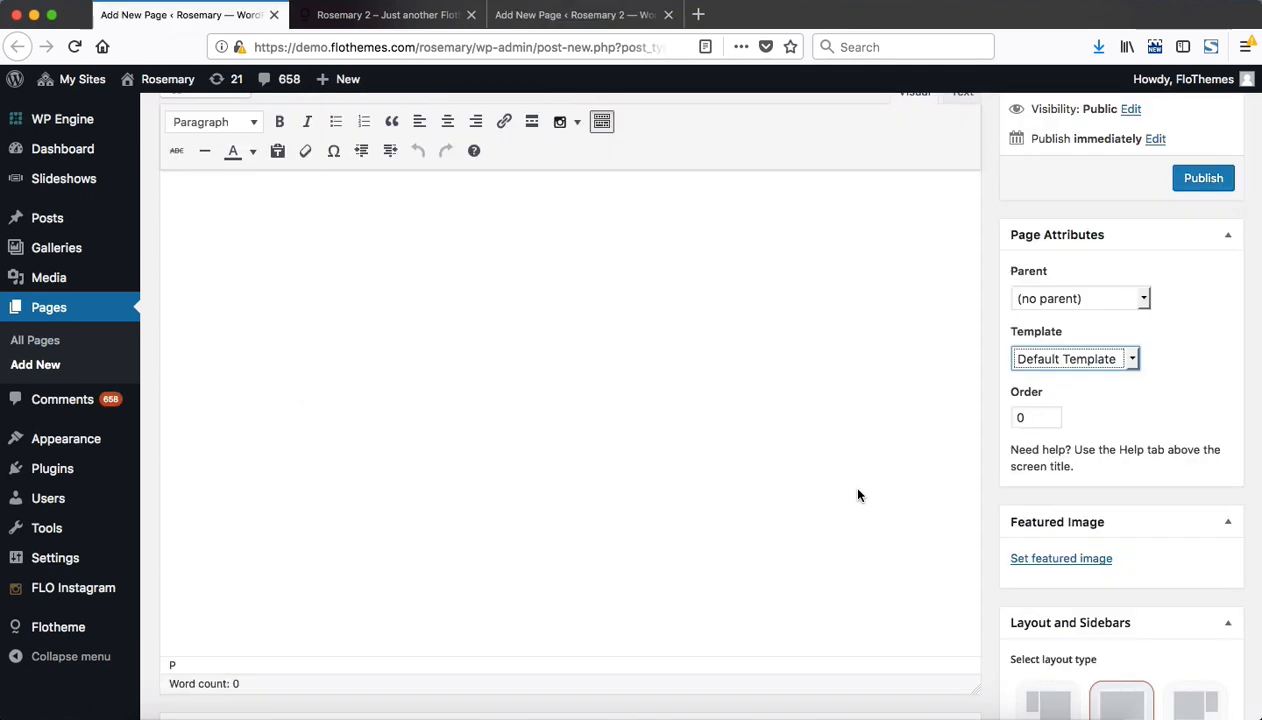
scroll(628, 447, "down", 5)
scroll(628, 447, "down", 3)
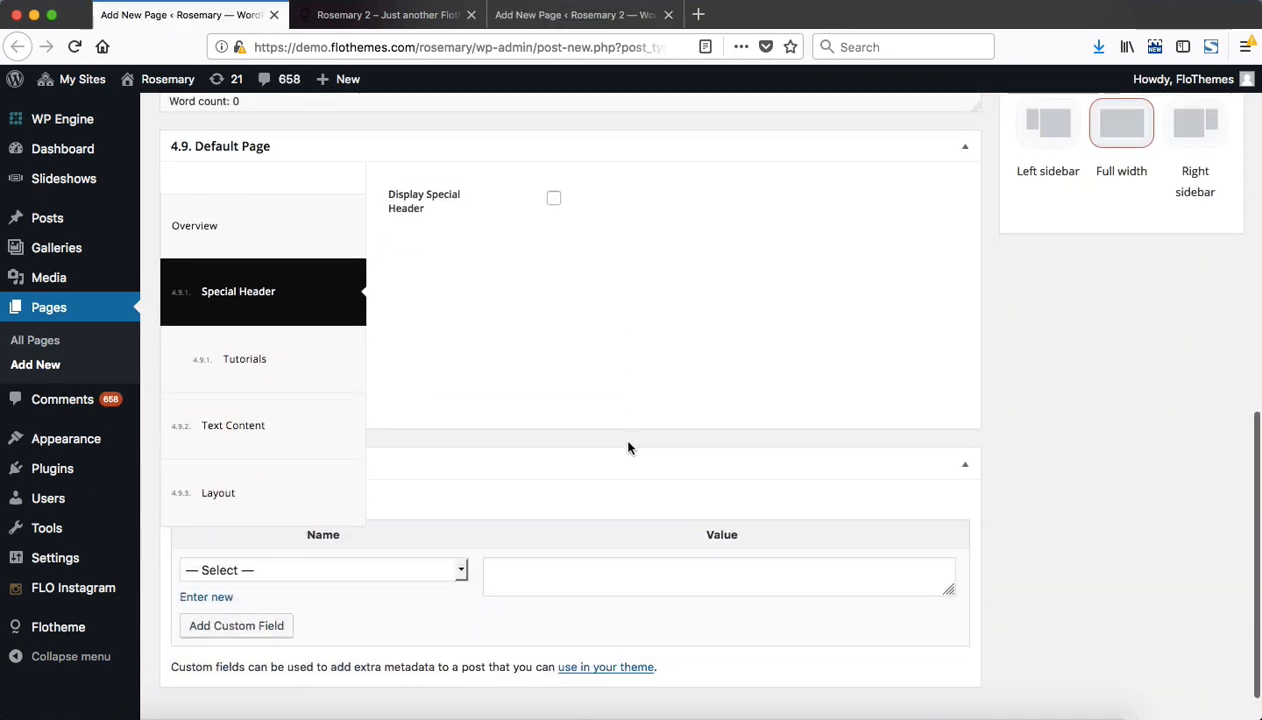
left_click(220, 500)
left_click(676, 372)
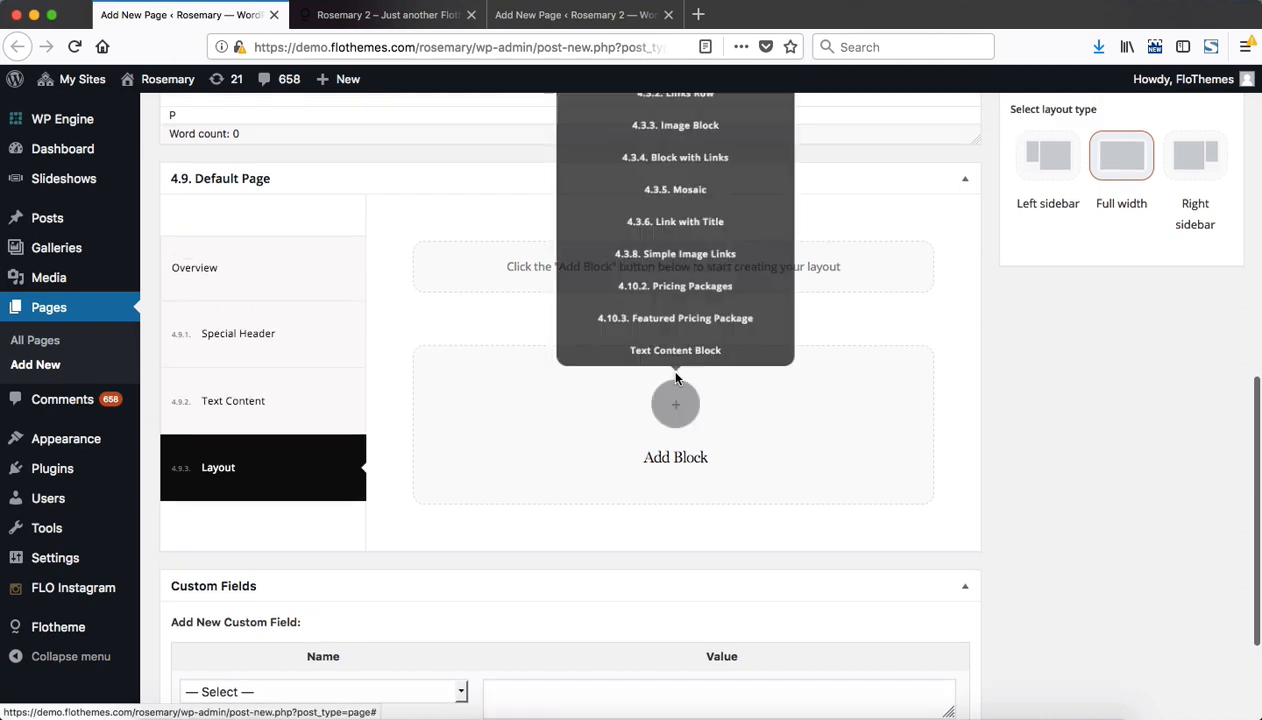
scroll(874, 430, "up", 4)
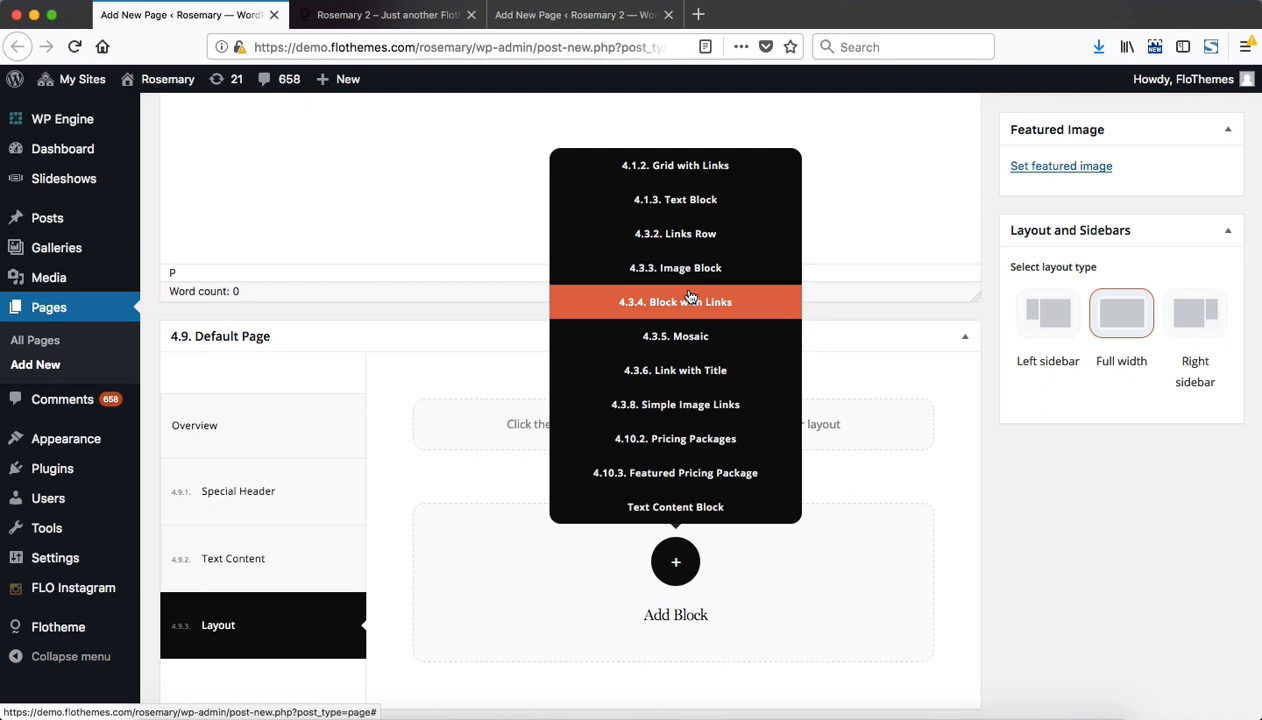
Return to the Rosemary 2 new page and browse the library of blocks that can be added to the layout.
key("ctrl+shift+Tab")
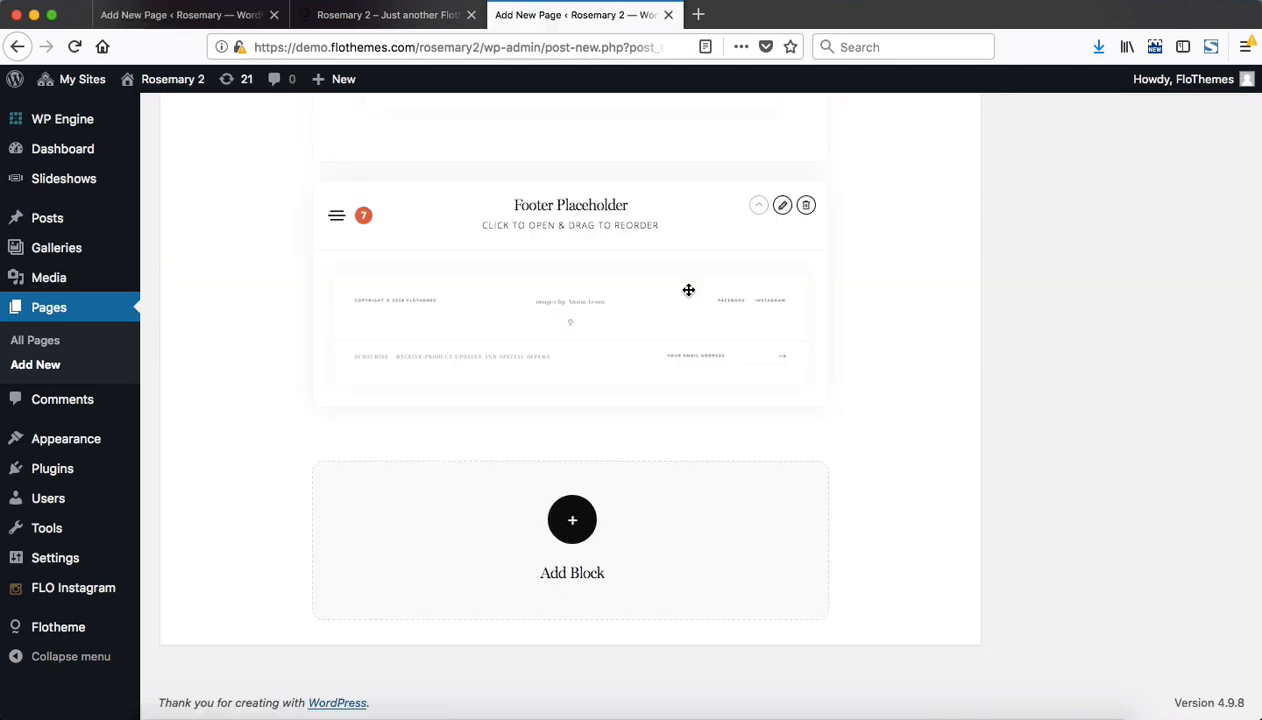
left_click(570, 526)
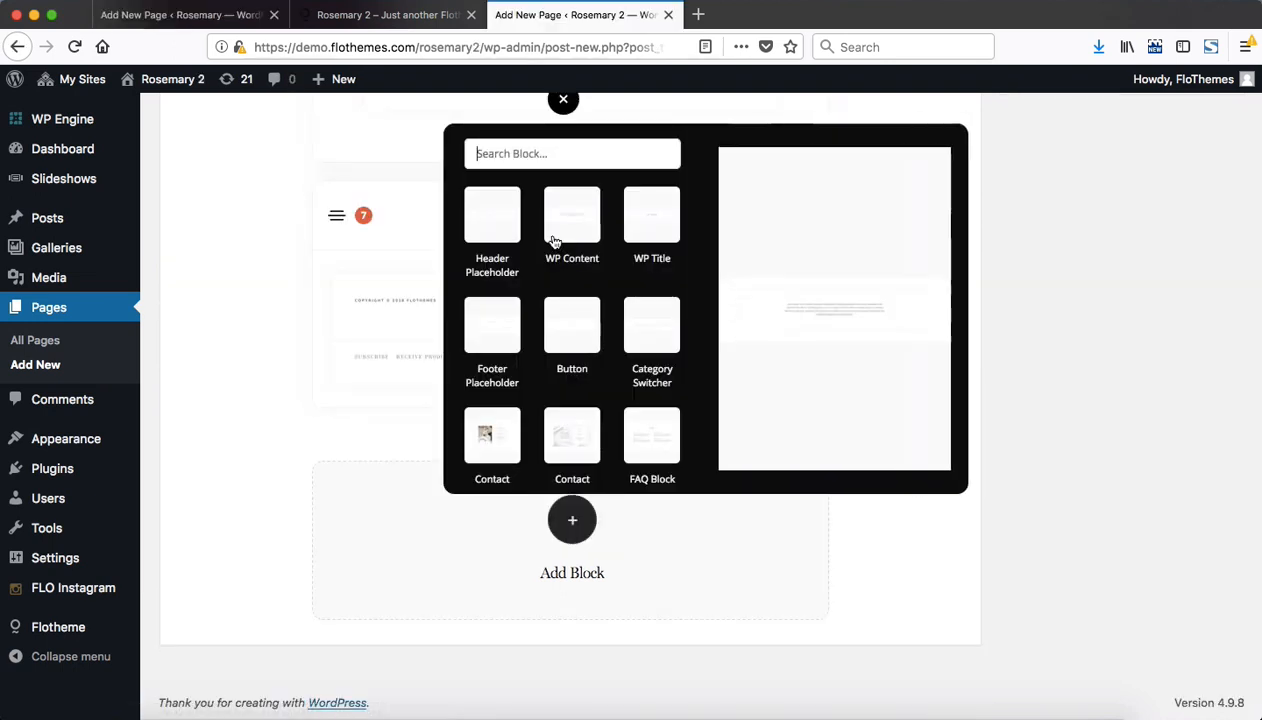
scroll(555, 241, "down", 15)
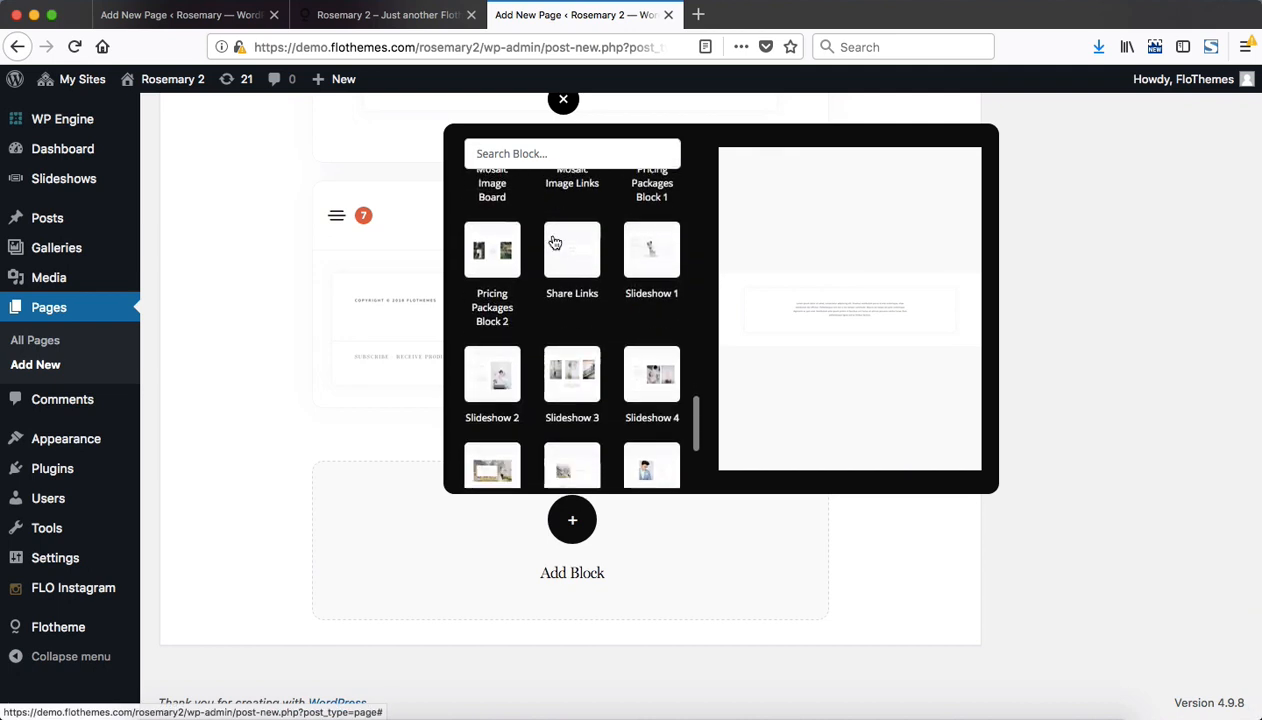
scroll(555, 241, "up", 15)
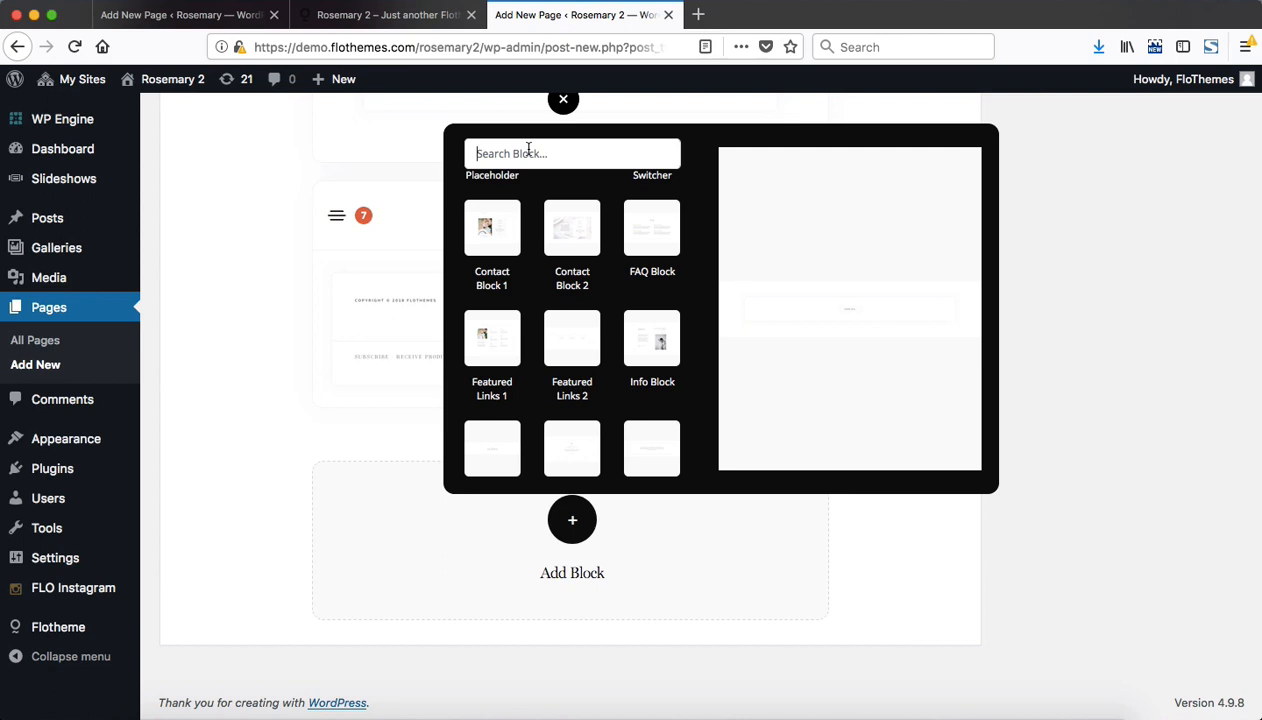
Search the block library for "text", and replace that search with "slide".
type("text")
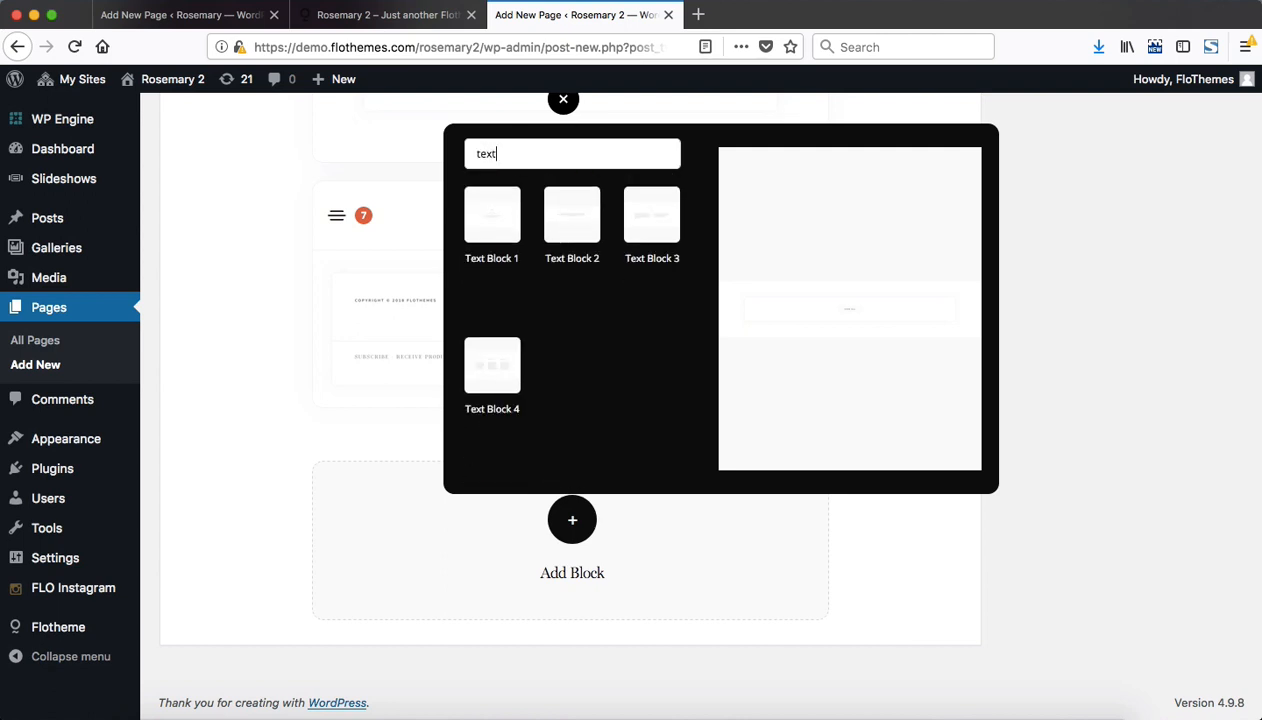
key("BackSpace")
key("BackSpace")
key("BackSpace")
key("BackSpace")
type("slide")
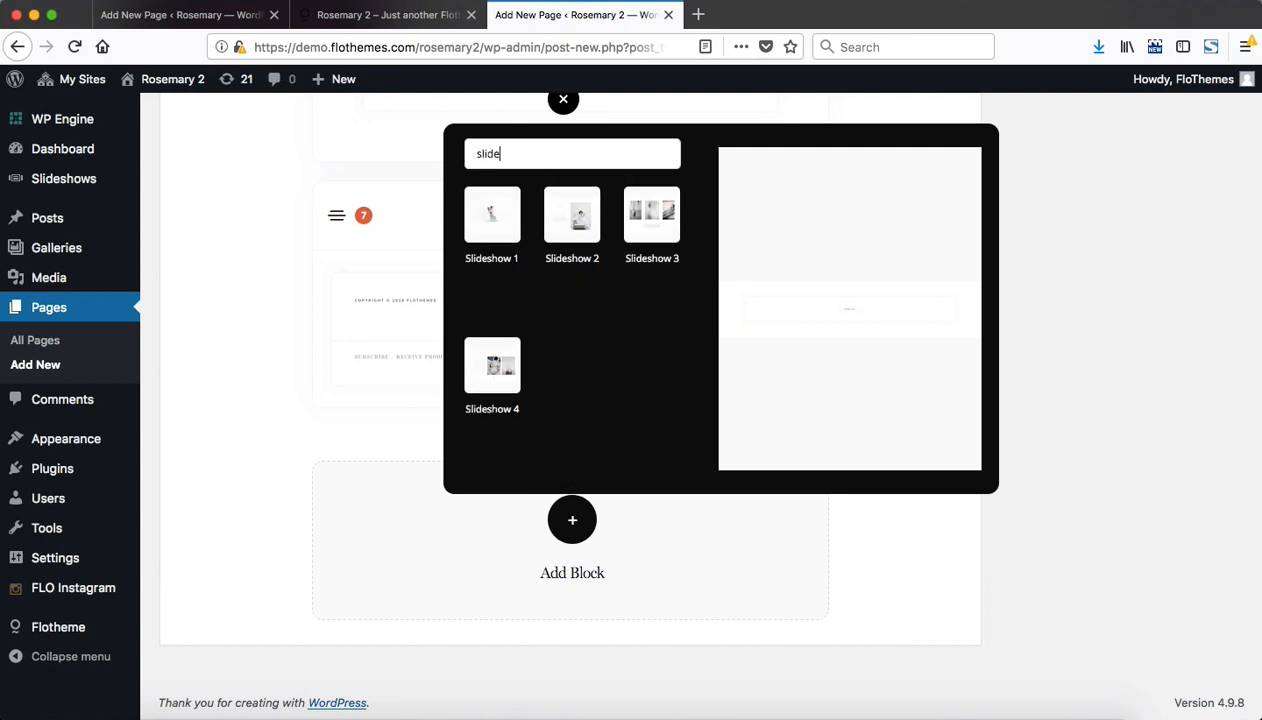
Clear the block search and filter the library by "he".
key("BackSpace")
key("BackSpace")
key("BackSpace")
key("BackSpace")
key("BackSpace")
type("he")
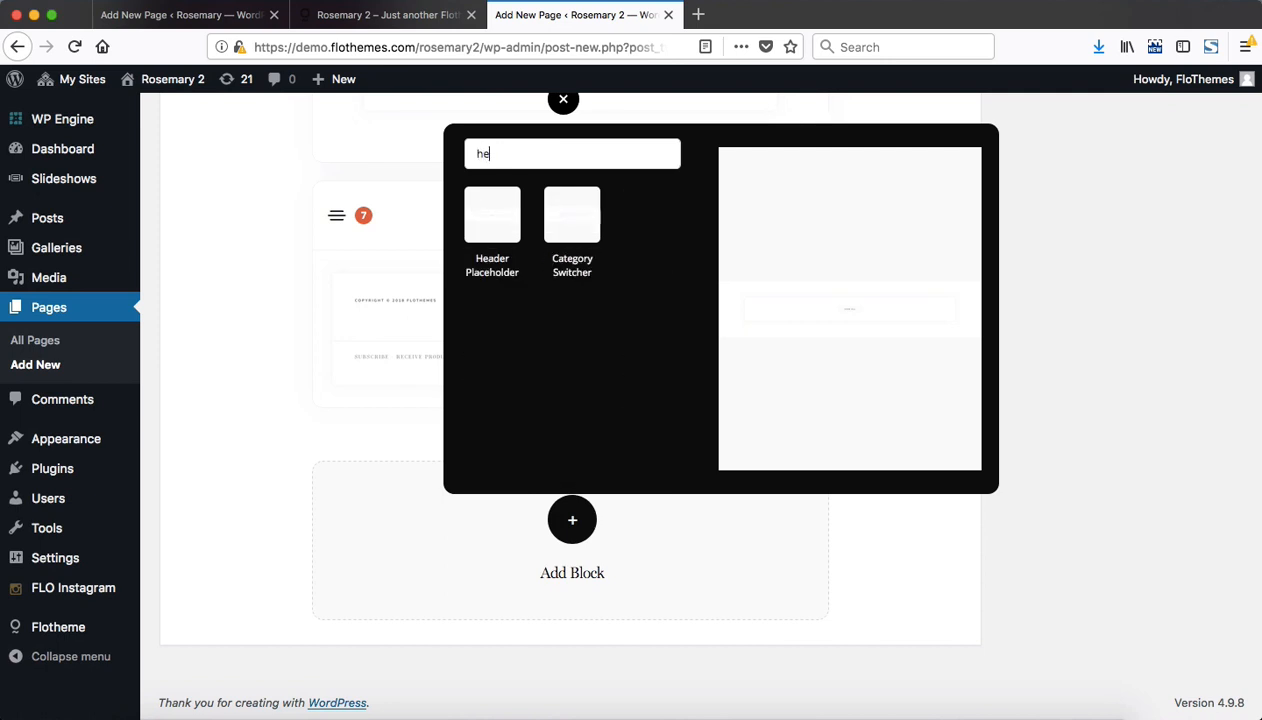
Replace the block library search with "ima" to show the image blocks, and close the library.
key("BackSpace")
key("BackSpace")
type("ima")
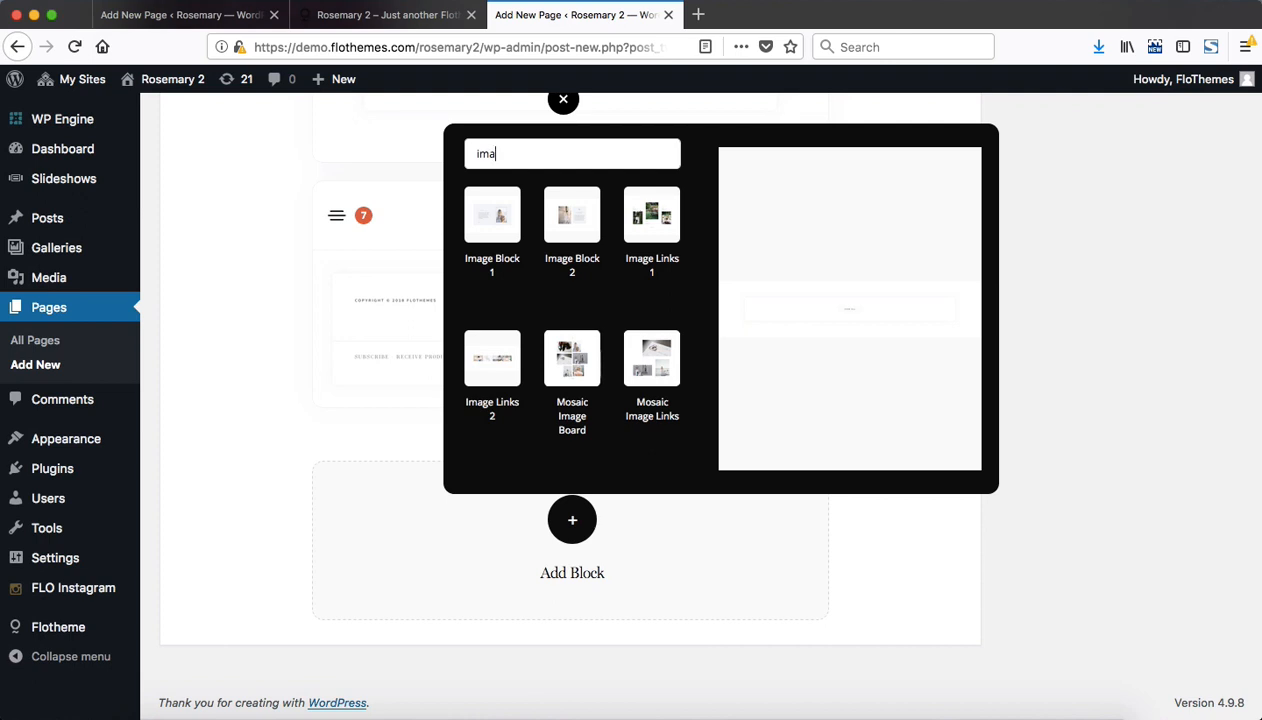
left_click(564, 104)
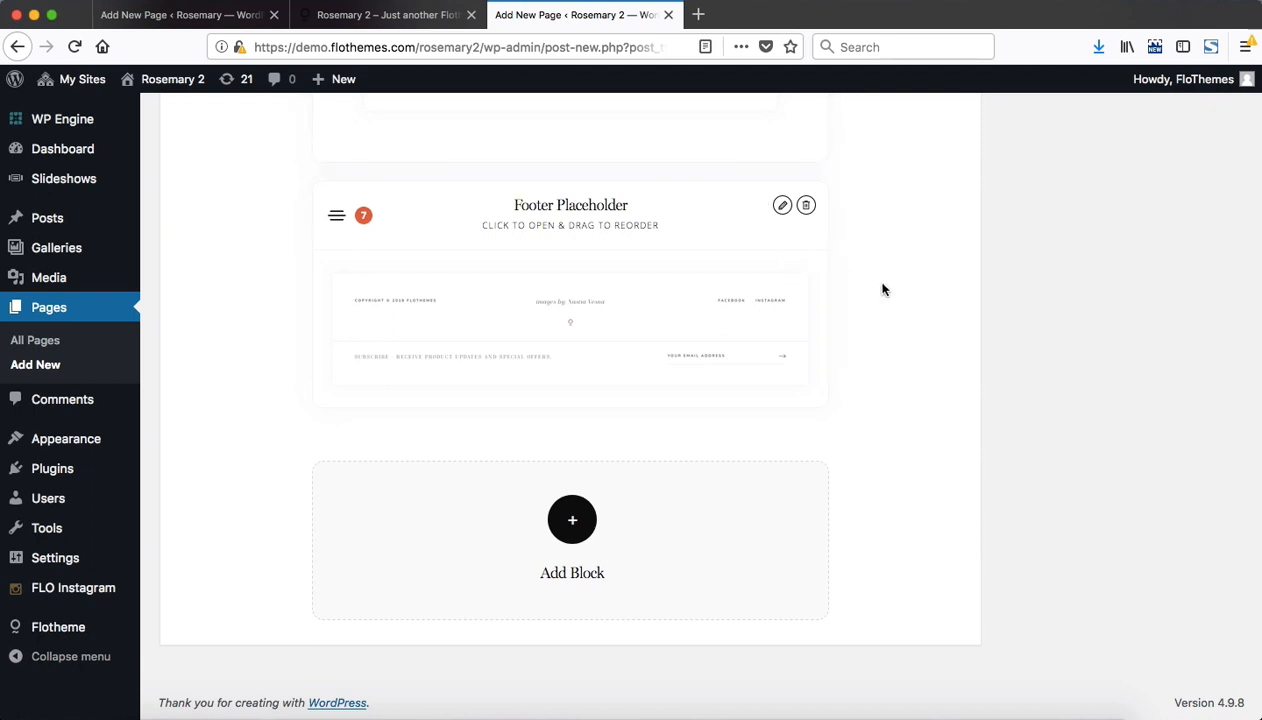
Switch to the original Rosemary new page, enable Display Special Header, and show its slideshow selection and slideshow type options.
key("ctrl+Tab")
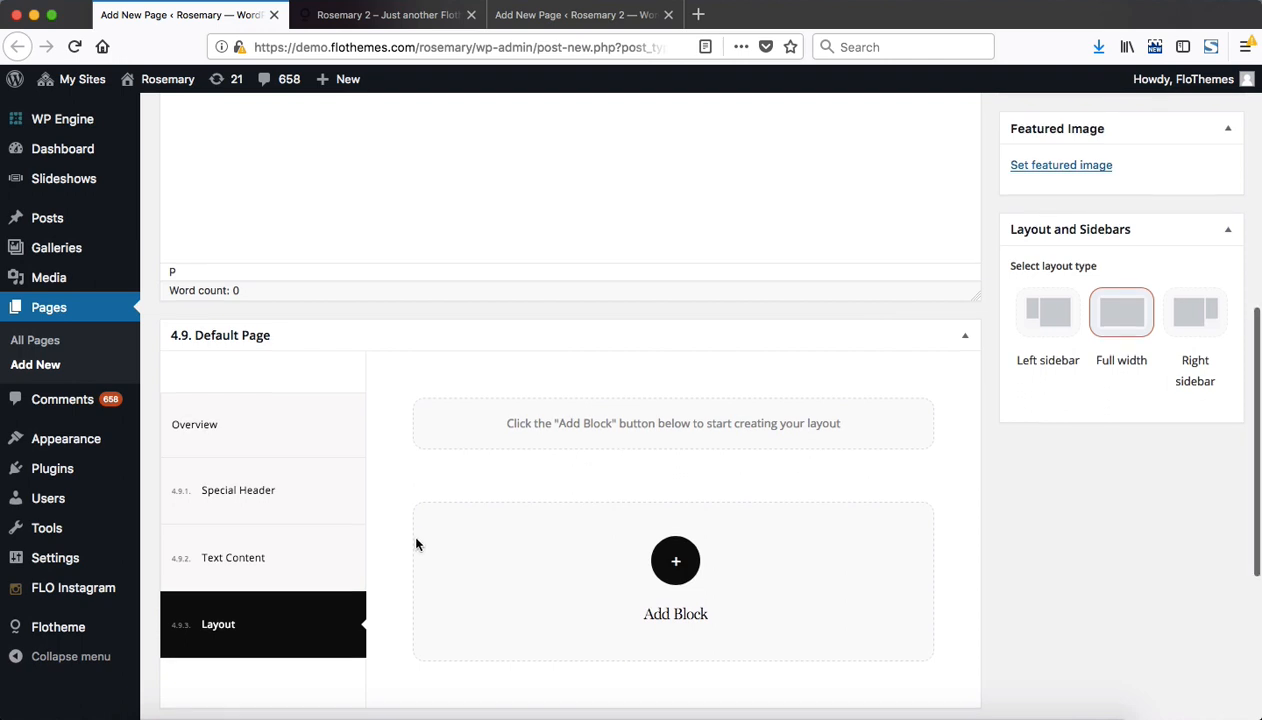
left_click(278, 490)
left_click(553, 388)
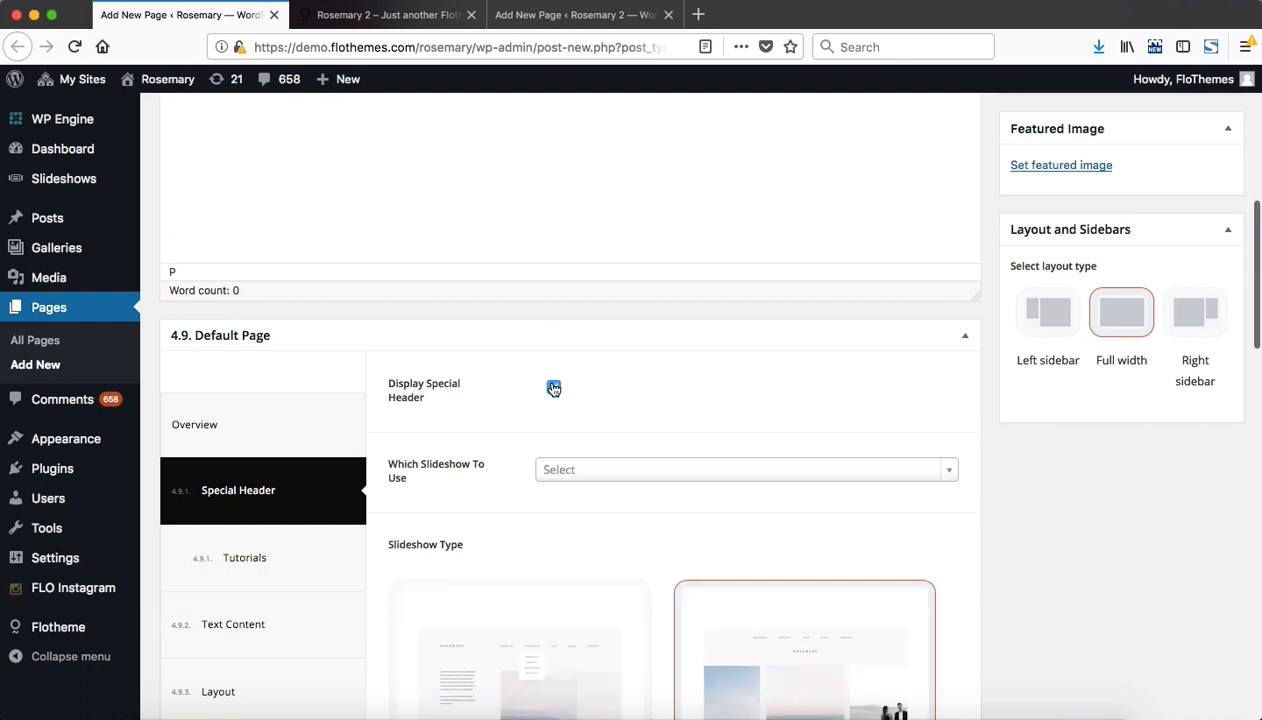
scroll(650, 400, "down", 2)
left_click(636, 400)
scroll(636, 405, "down", 2)
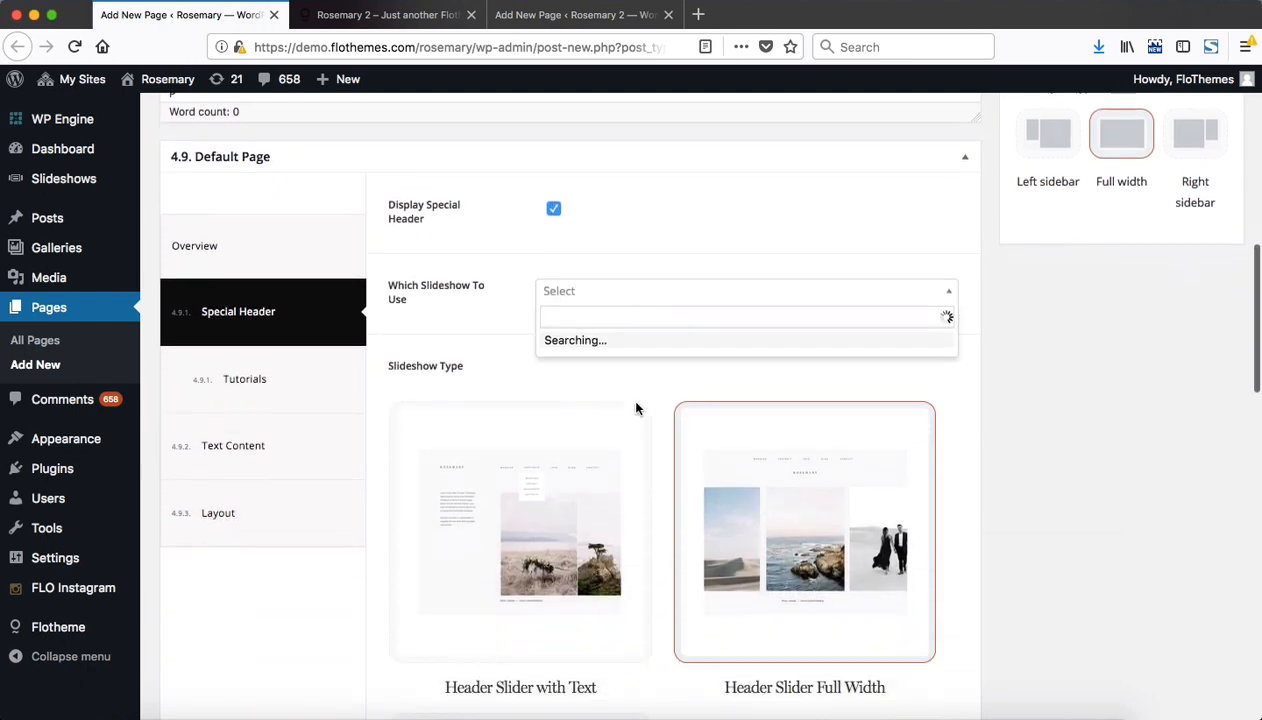
scroll(620, 500, "down", 1)
left_click(1082, 414)
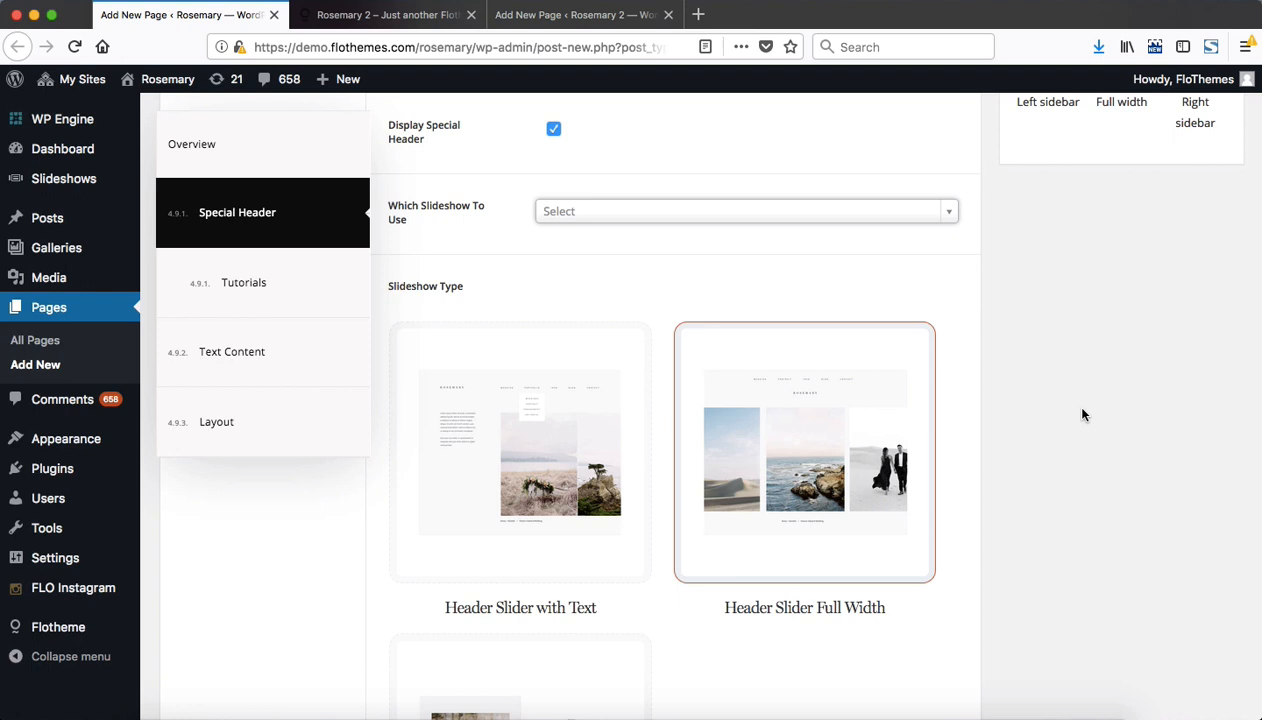
Return to the Rosemary 2 new page, add the Slideshow 1 block by searching for "slide", and move it above Text Block 1.
key("ctrl+shift+Tab")
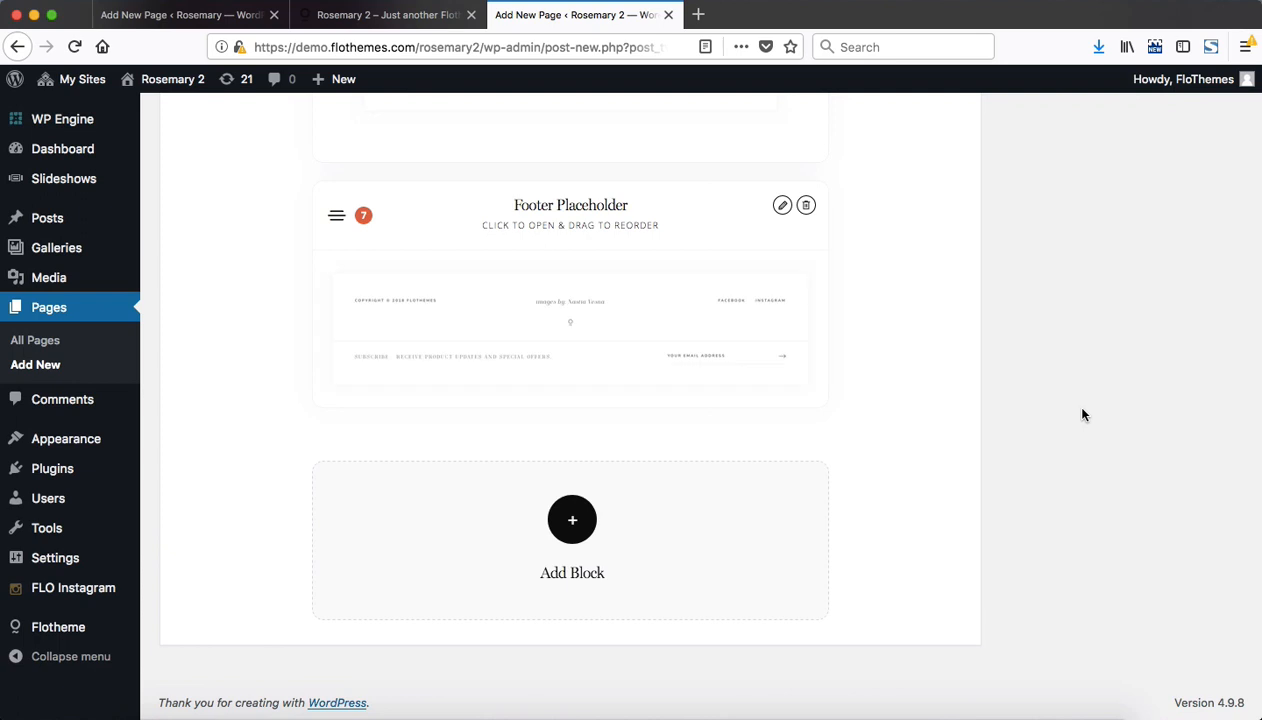
left_click(572, 520)
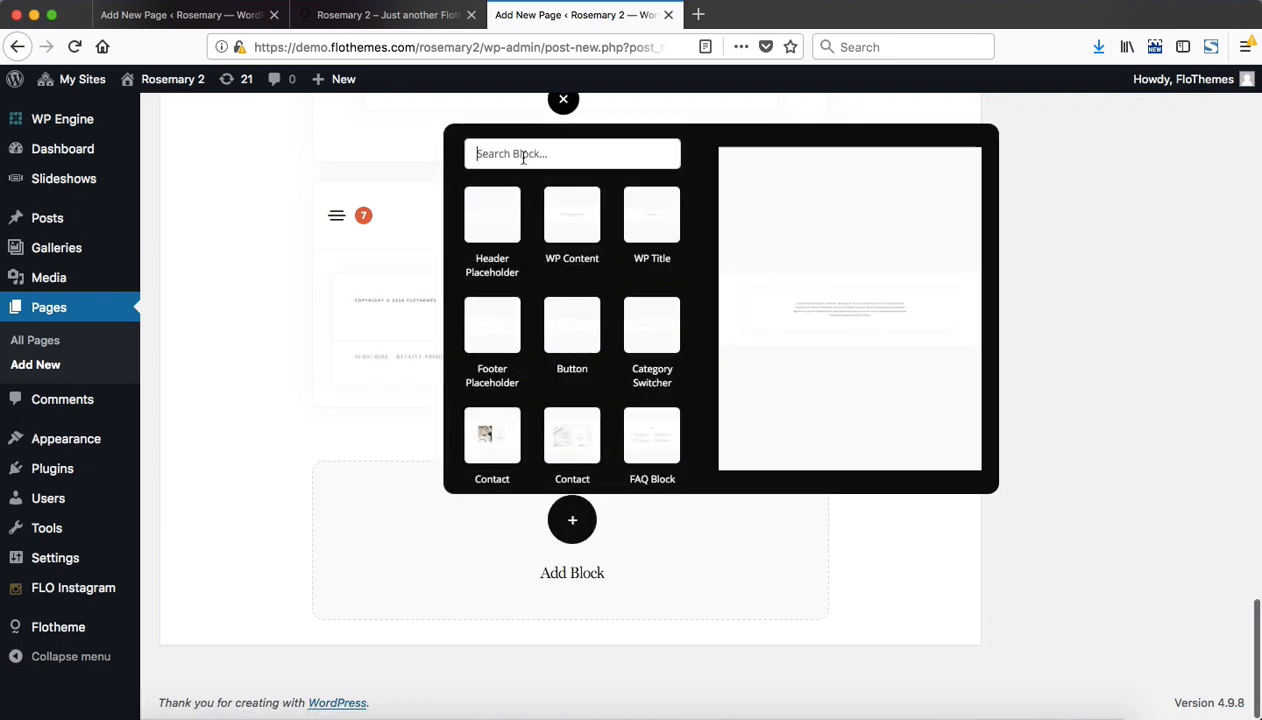
left_click(516, 153)
type("slide")
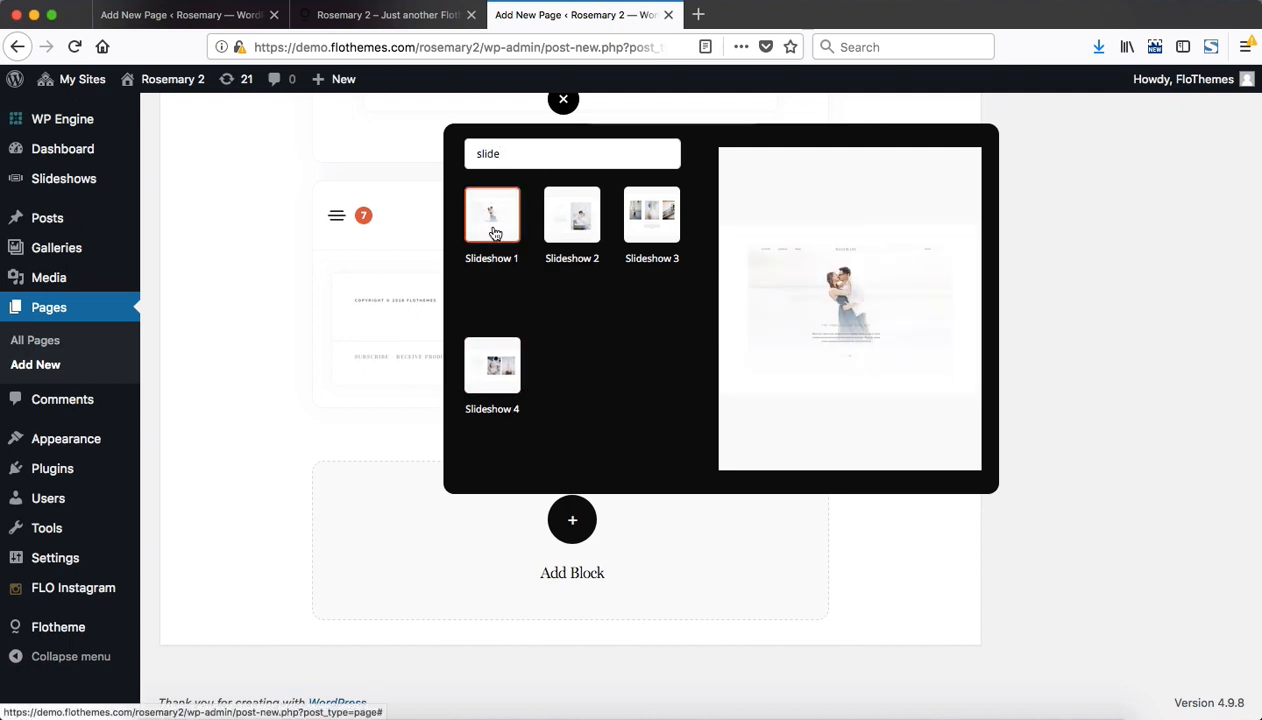
left_click(493, 232)
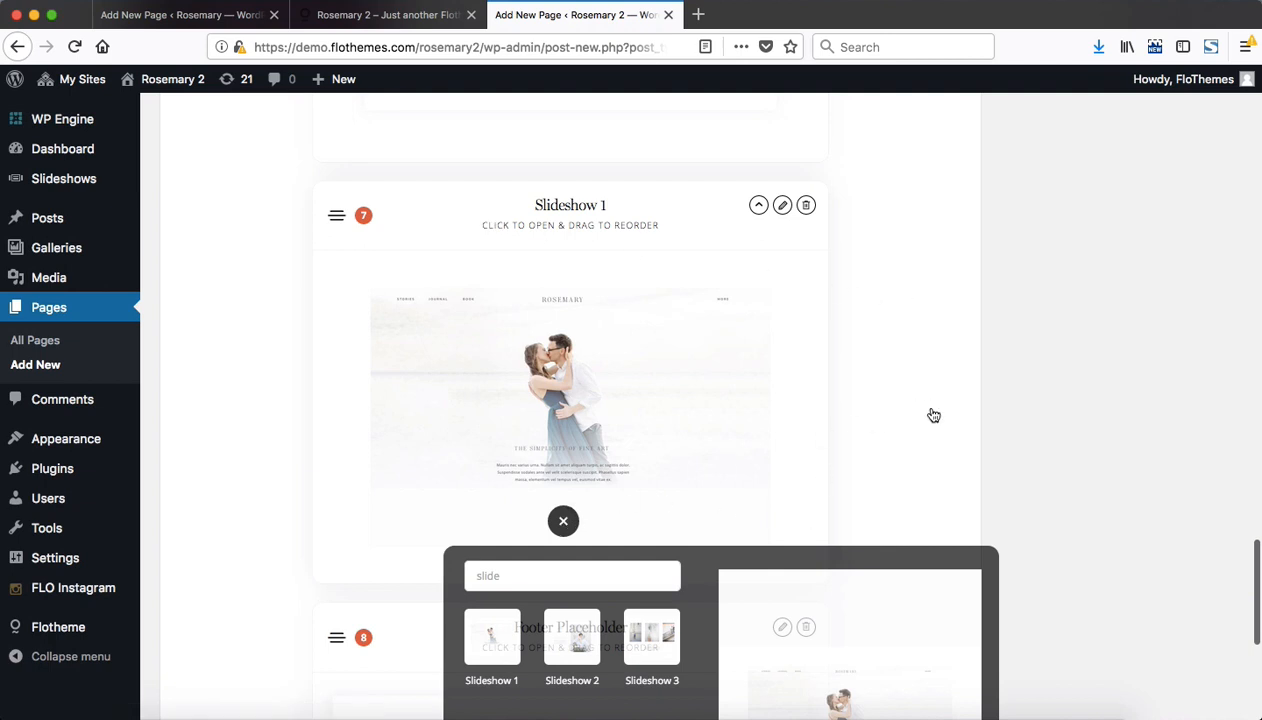
left_click_drag(473, 225, 465, 166)
scroll(786, 303, "up", 2)
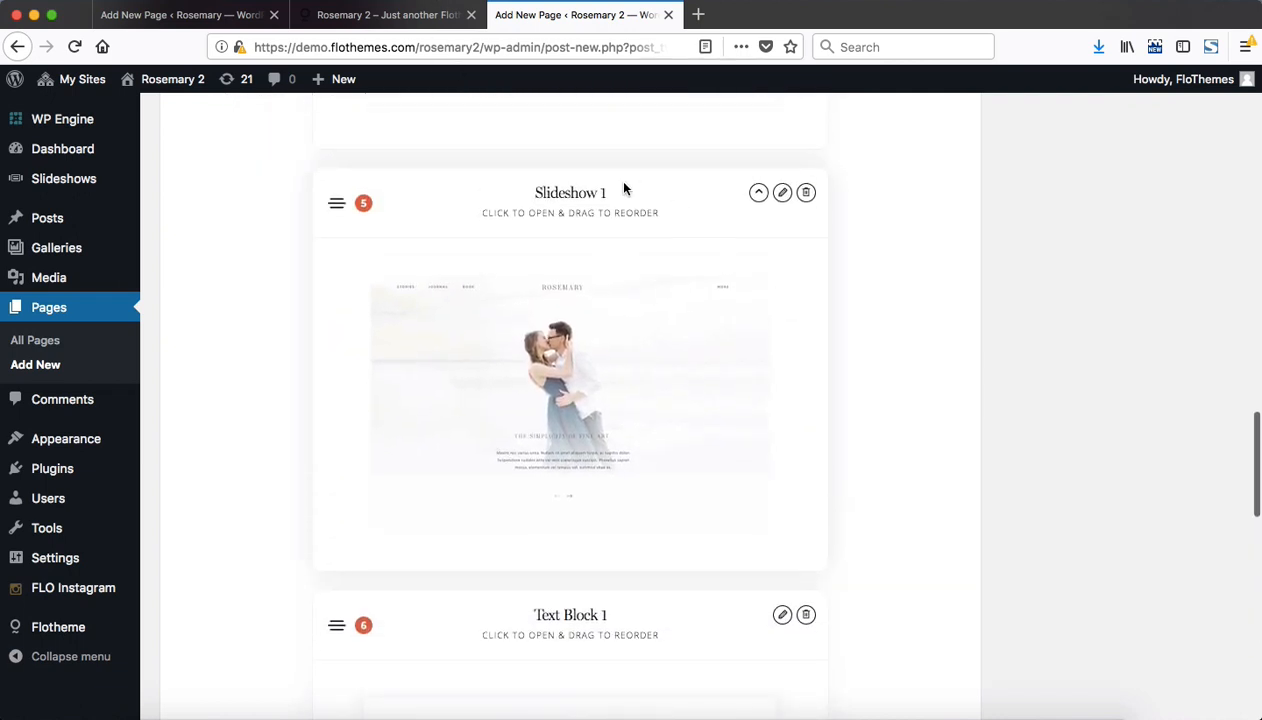
Open the Slideshow 1 block's settings and show its Specific options with the annotated layout preview.
left_click(586, 194)
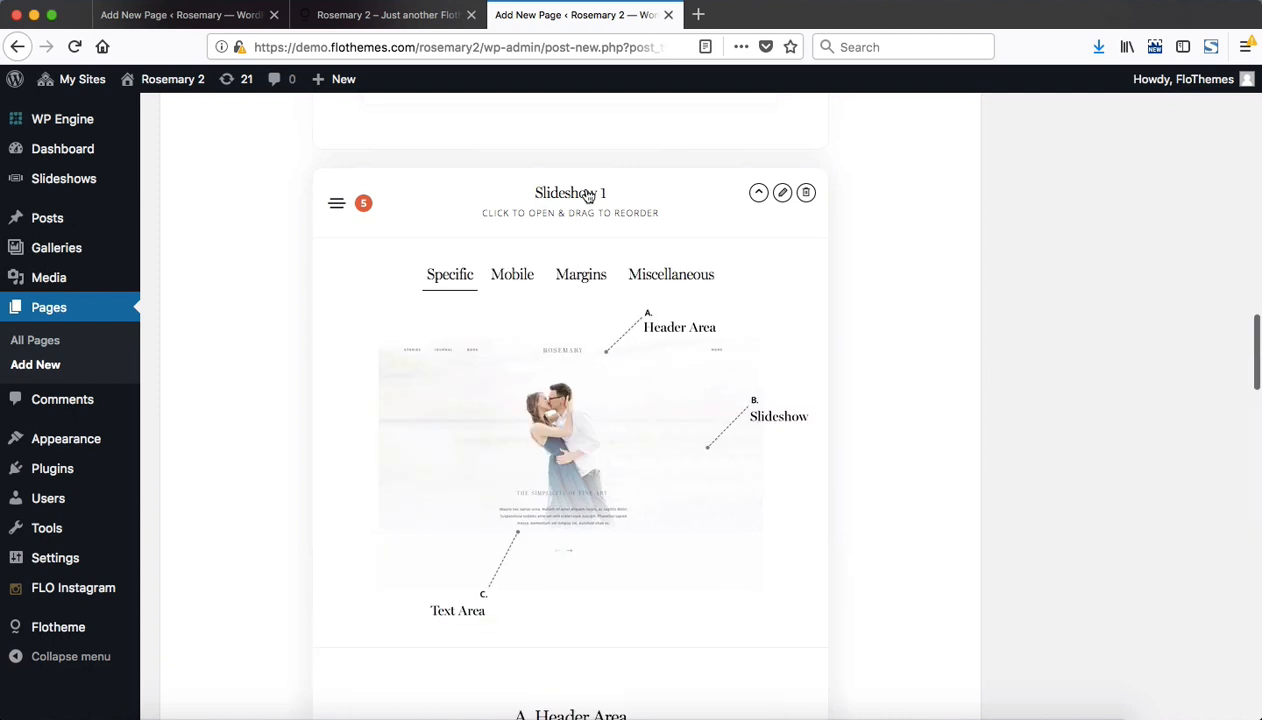
left_click(586, 194)
scroll(625, 318, "down", 3)
scroll(625, 318, "up", 4)
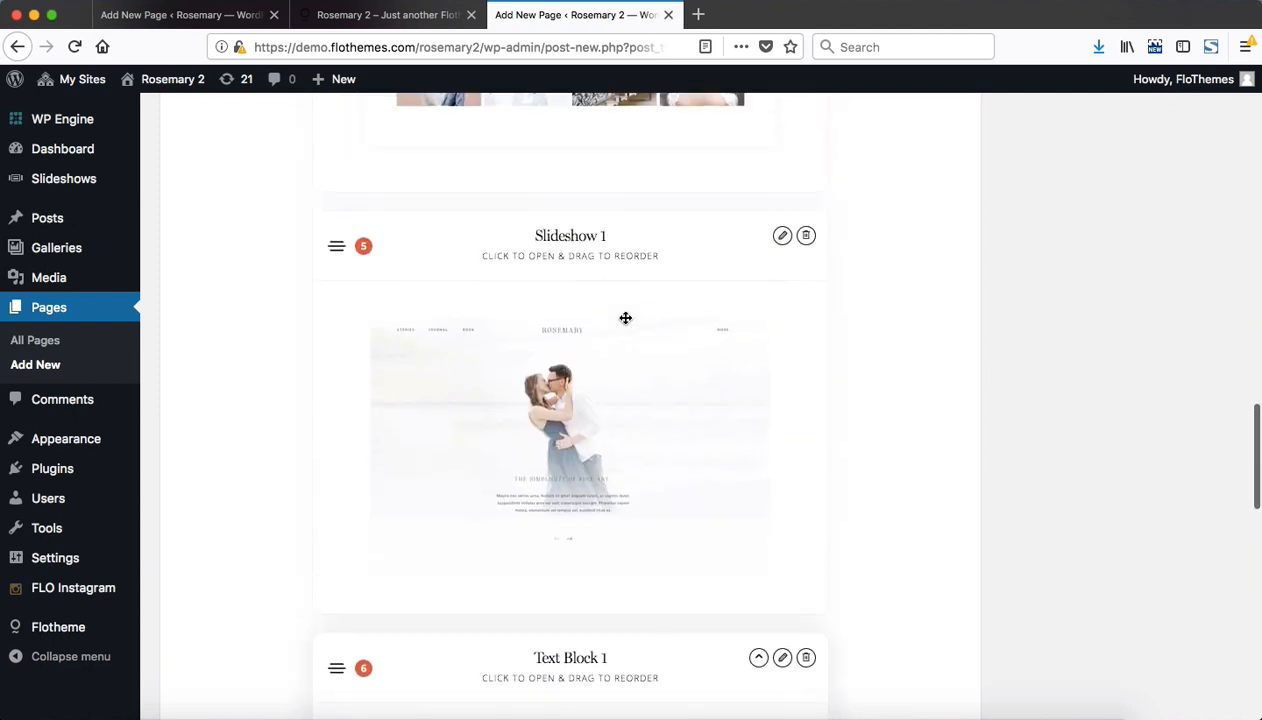
left_click(554, 250)
scroll(486, 349, "down", 6)
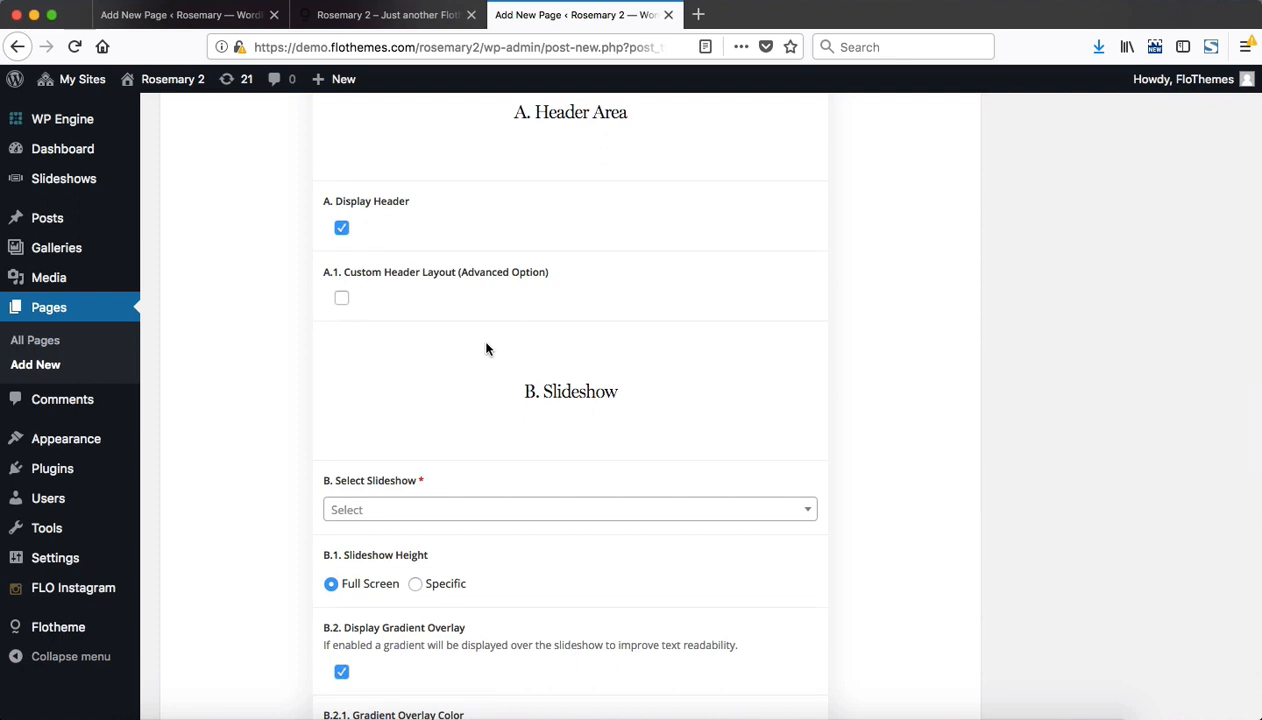
scroll(486, 349, "up", 1)
scroll(486, 348, "up", 5)
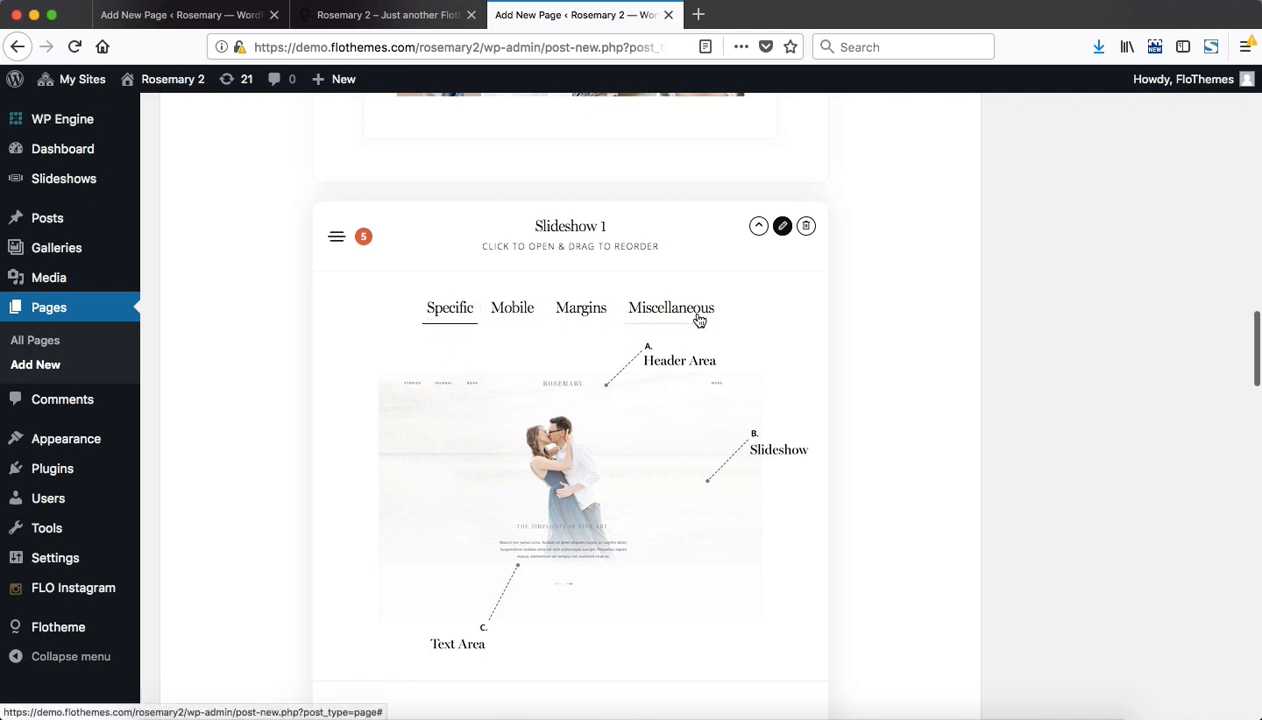
Examine how the lettered areas in the Slideshow 1 preview match the Header Area, Slideshow and Text Area settings.
scroll(438, 307, "down", 6)
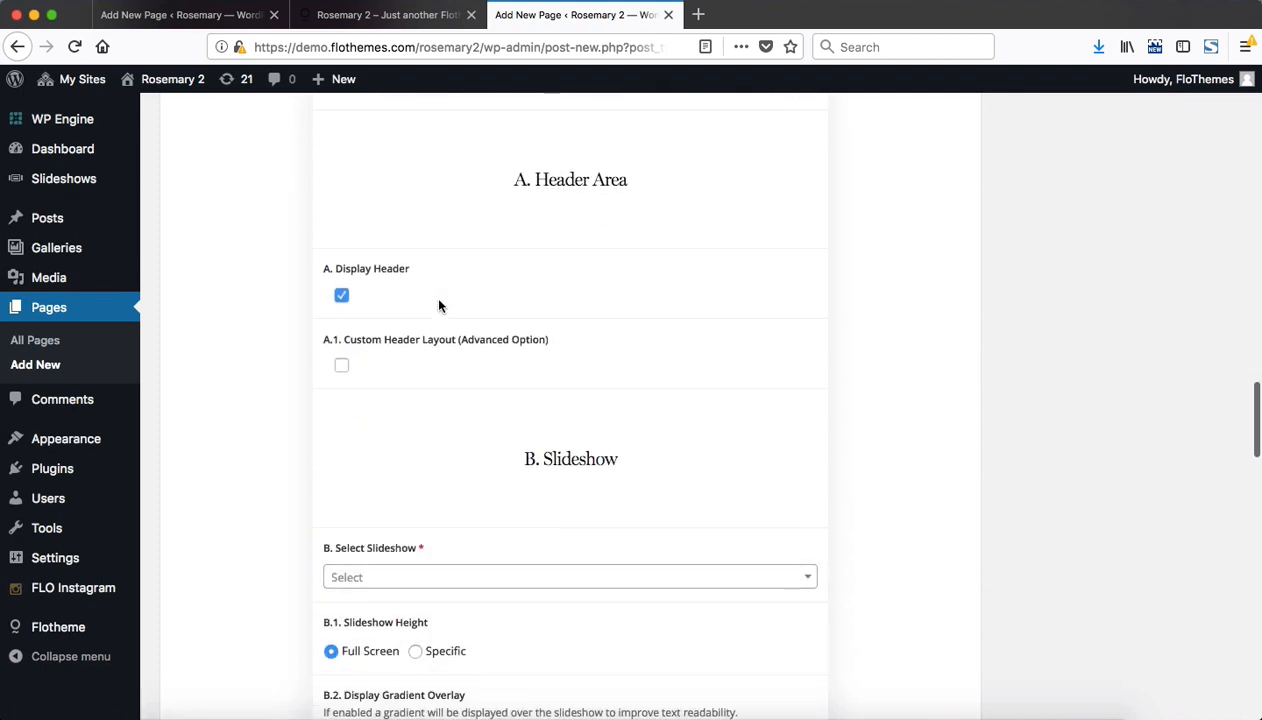
scroll(438, 306, "up", 4)
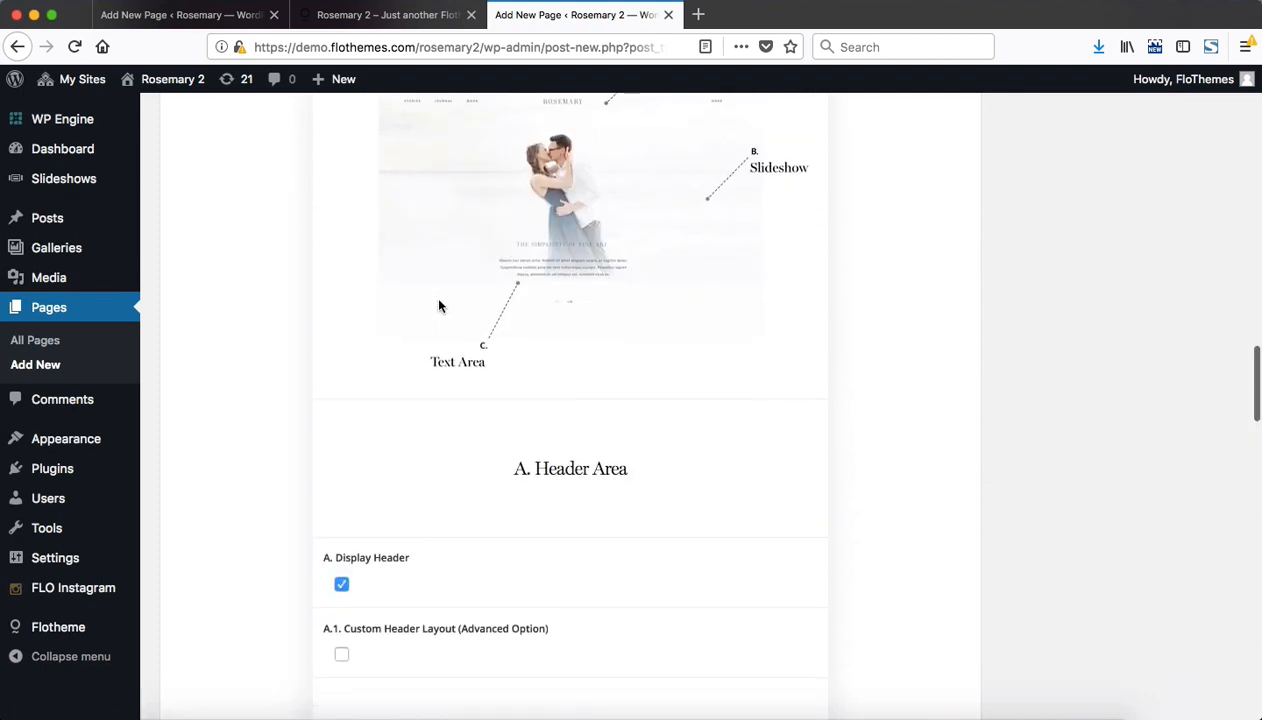
scroll(438, 306, "up", 1)
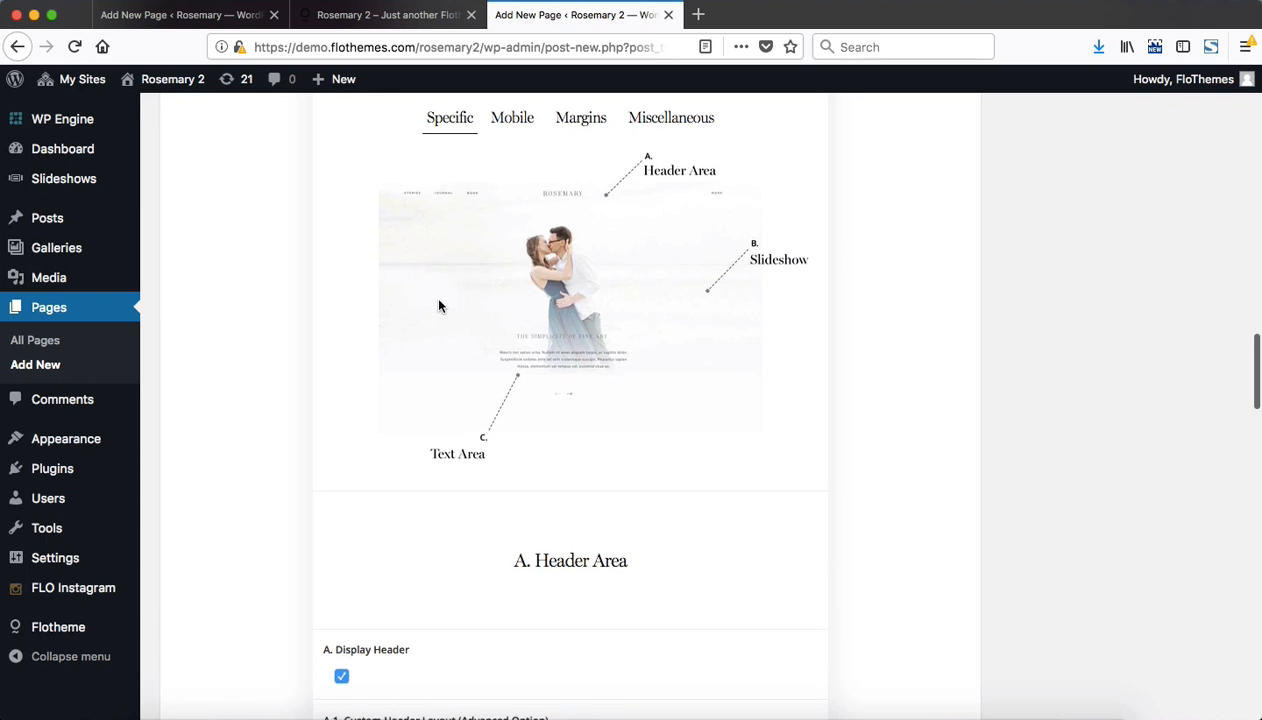
scroll(437, 304, "down", 4)
scroll(342, 366, "down", 2)
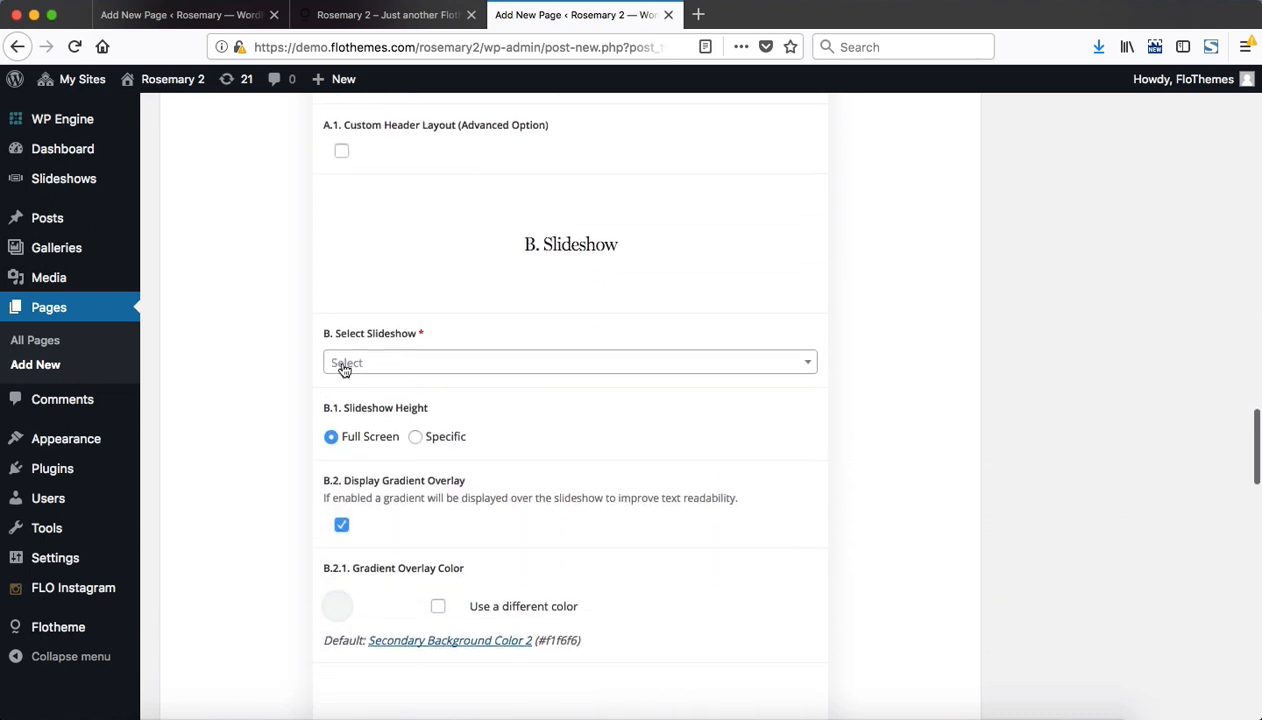
scroll(343, 368, "down", 2)
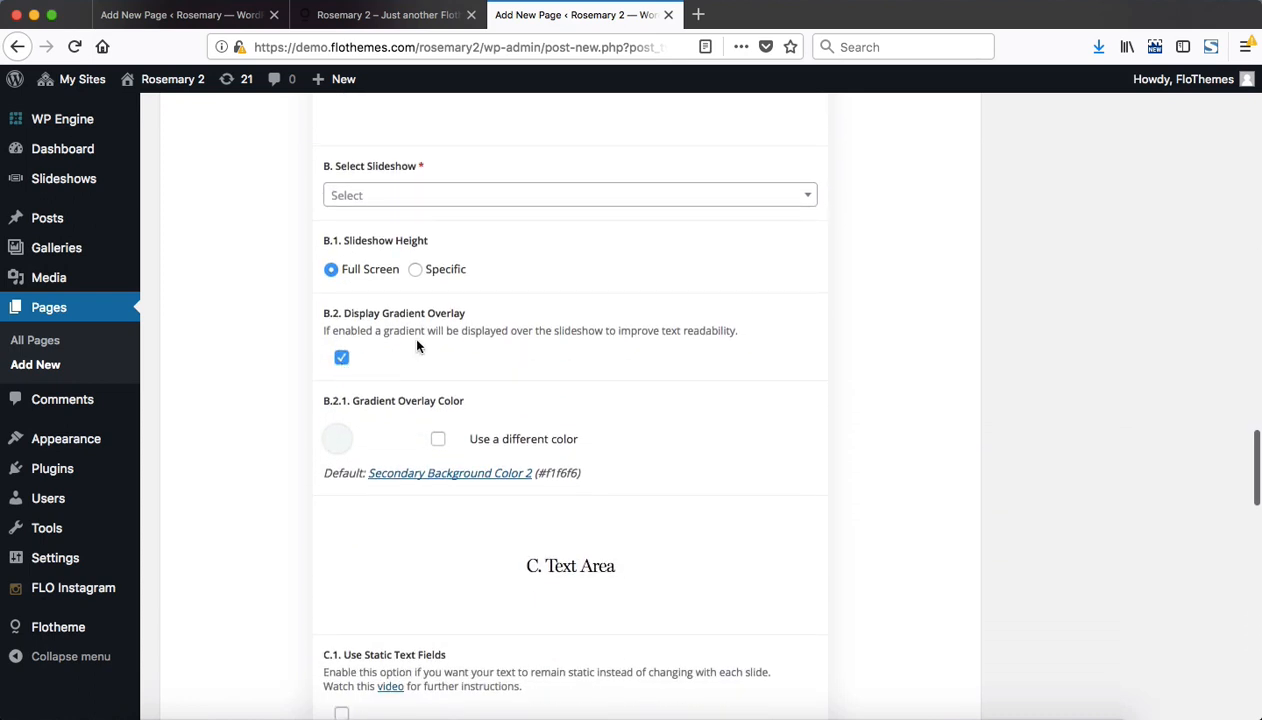
scroll(417, 344, "down", 1)
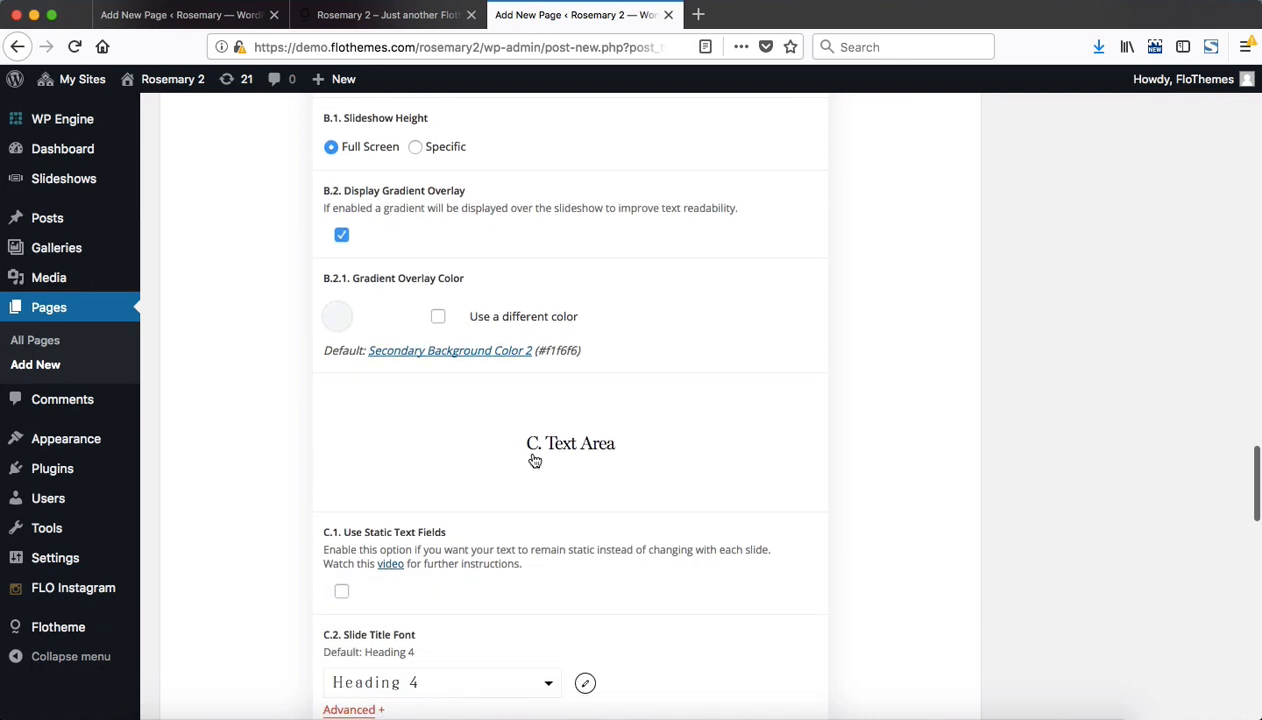
scroll(535, 460, "down", 2)
scroll(535, 460, "down", 1)
scroll(535, 460, "up", 1)
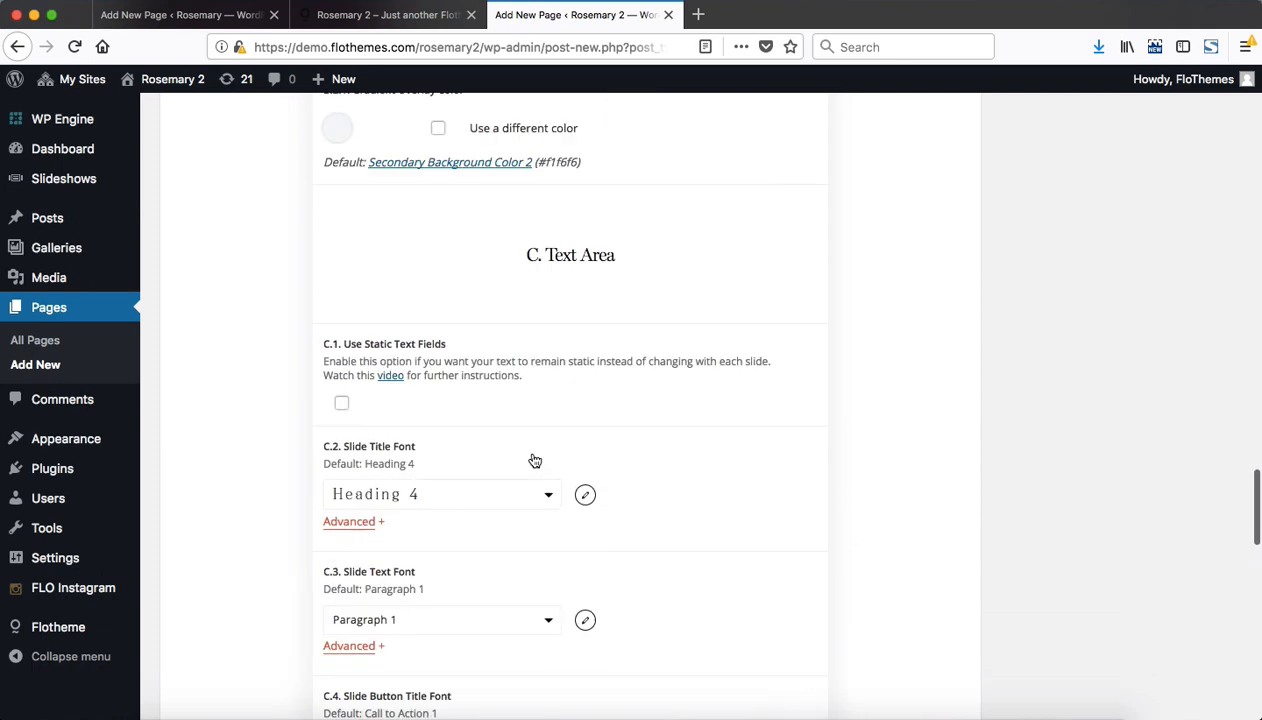
scroll(535, 460, "up", 15)
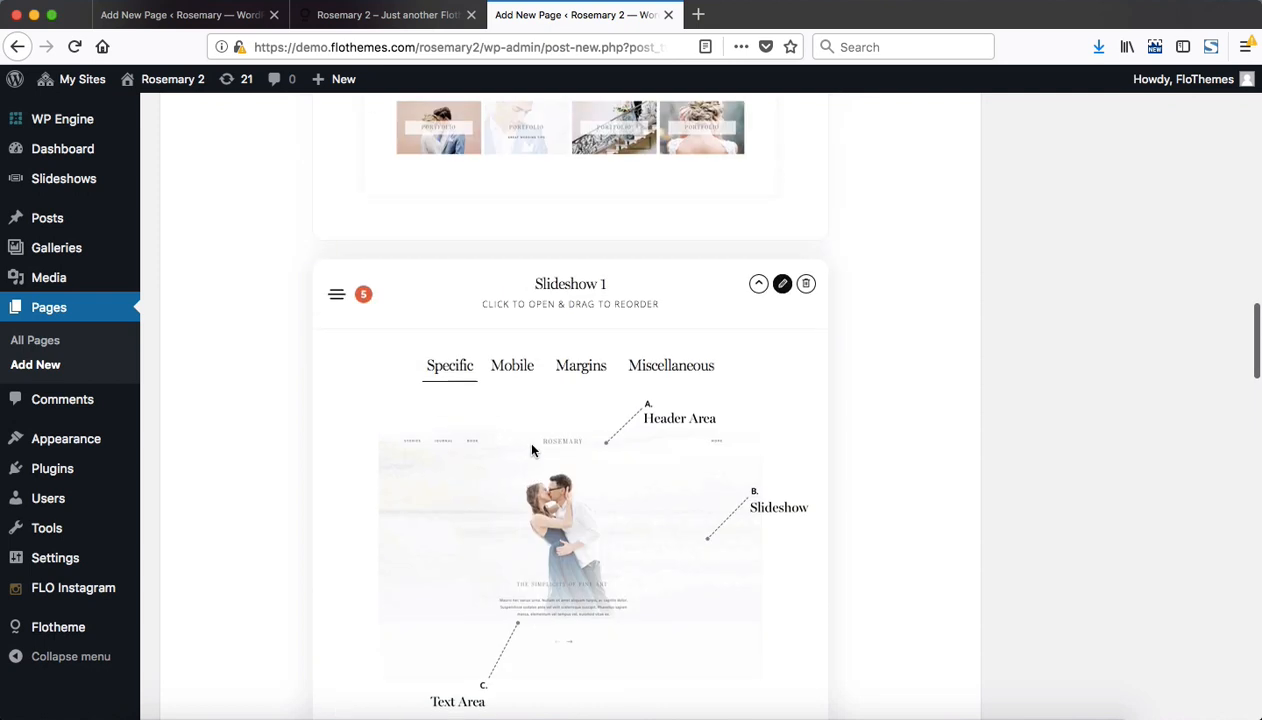
Show the Slideshow 1 block's mobile layout choices and its desktop and mobile margin corrections.
left_click(505, 366)
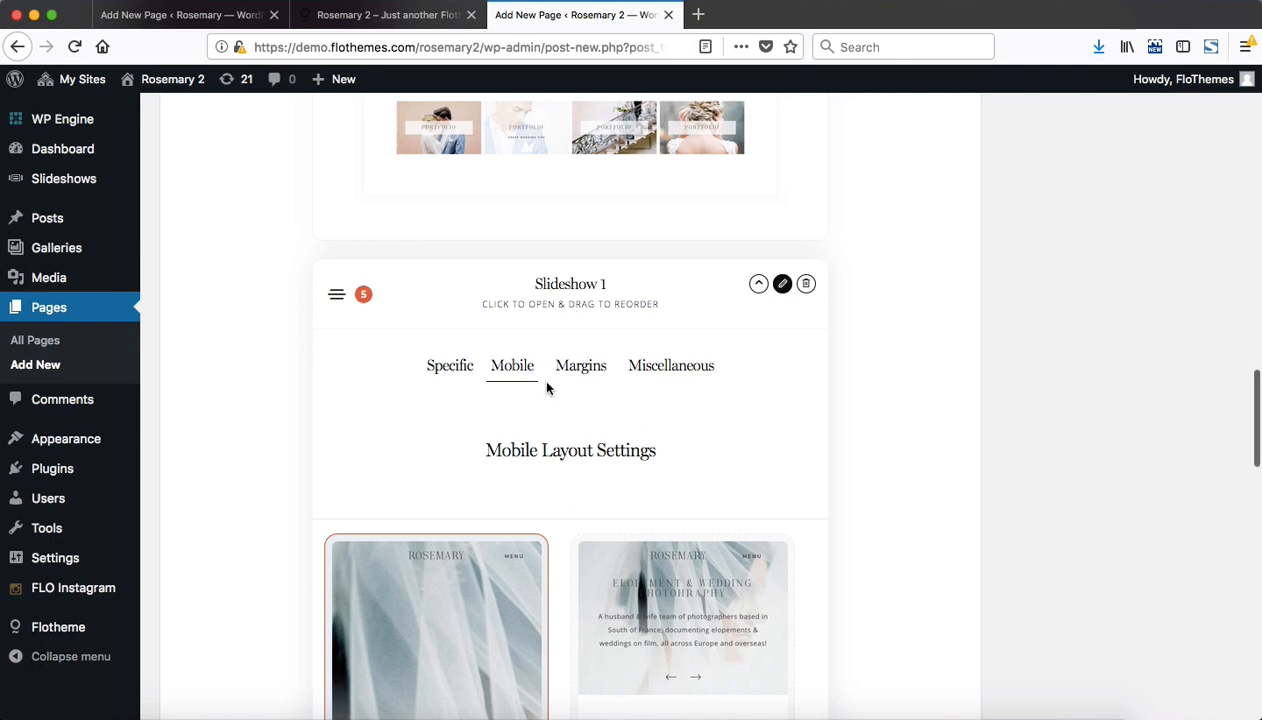
scroll(546, 388, "down", 5)
scroll(578, 430, "up", 4)
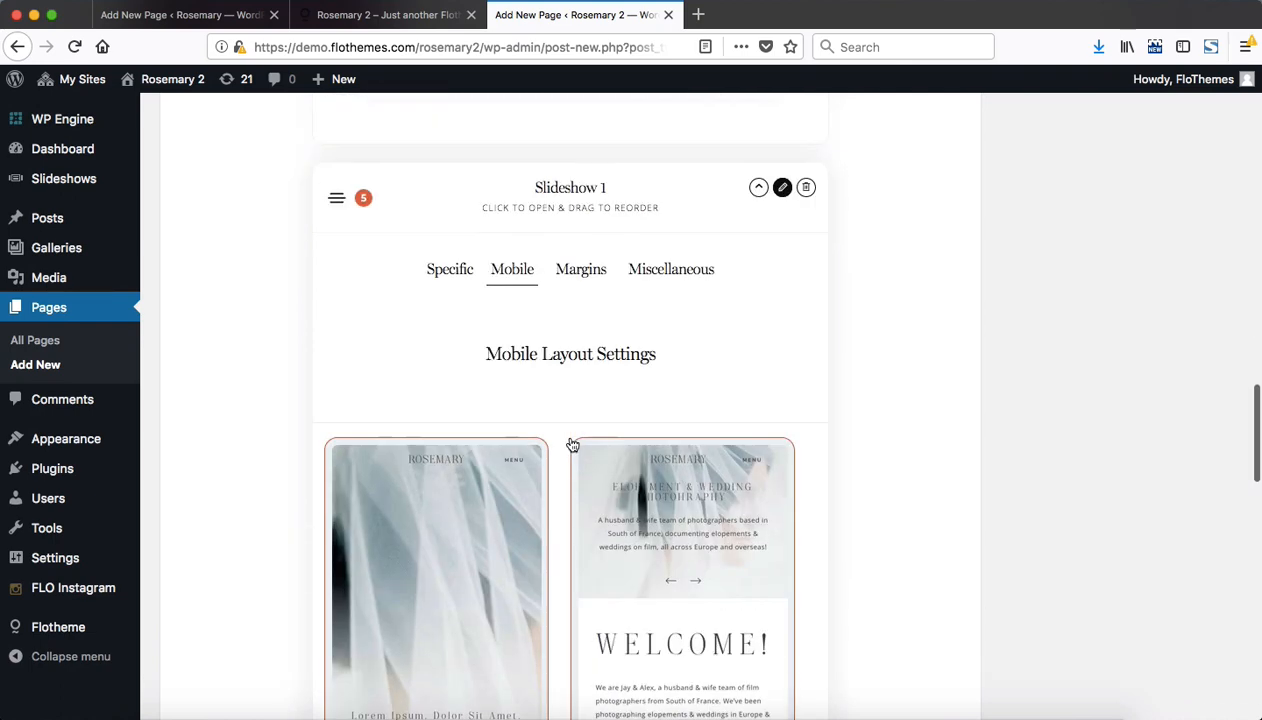
left_click(581, 267)
scroll(568, 420, "down", 1)
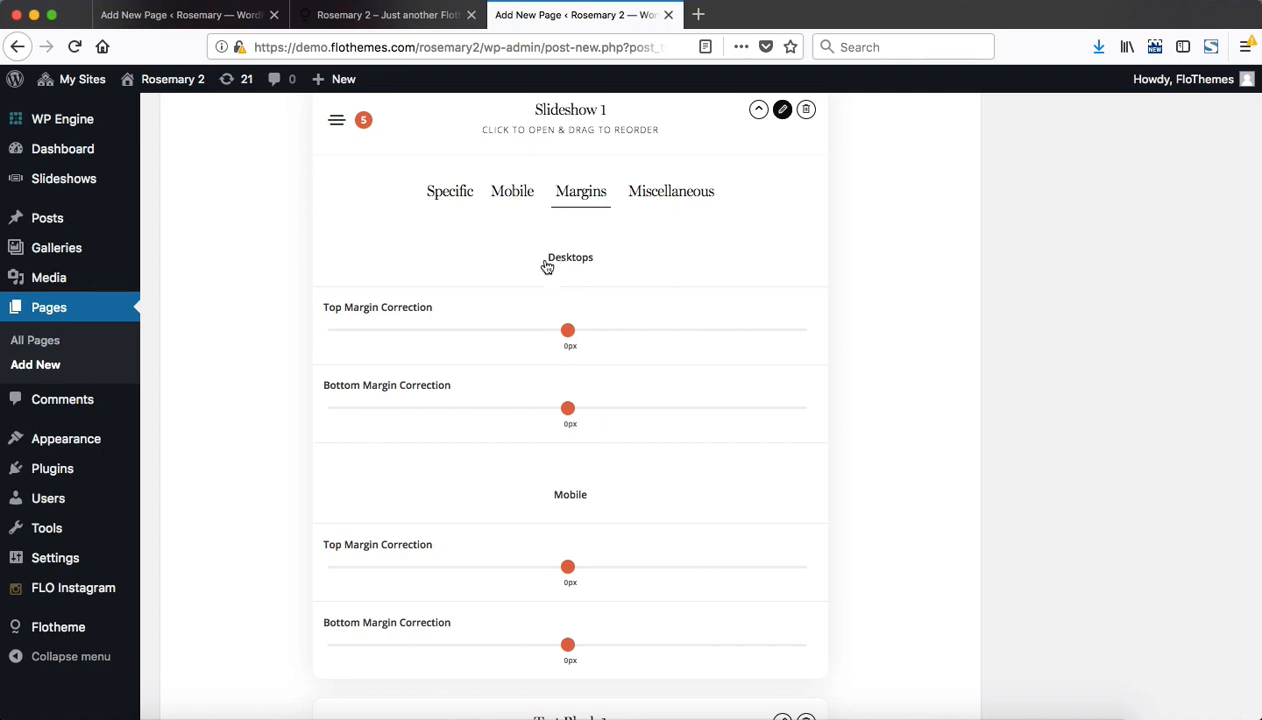
Review the Slideshow 1 block's Miscellaneous settings for visibility, block ID, block classes and background color.
left_click(672, 190)
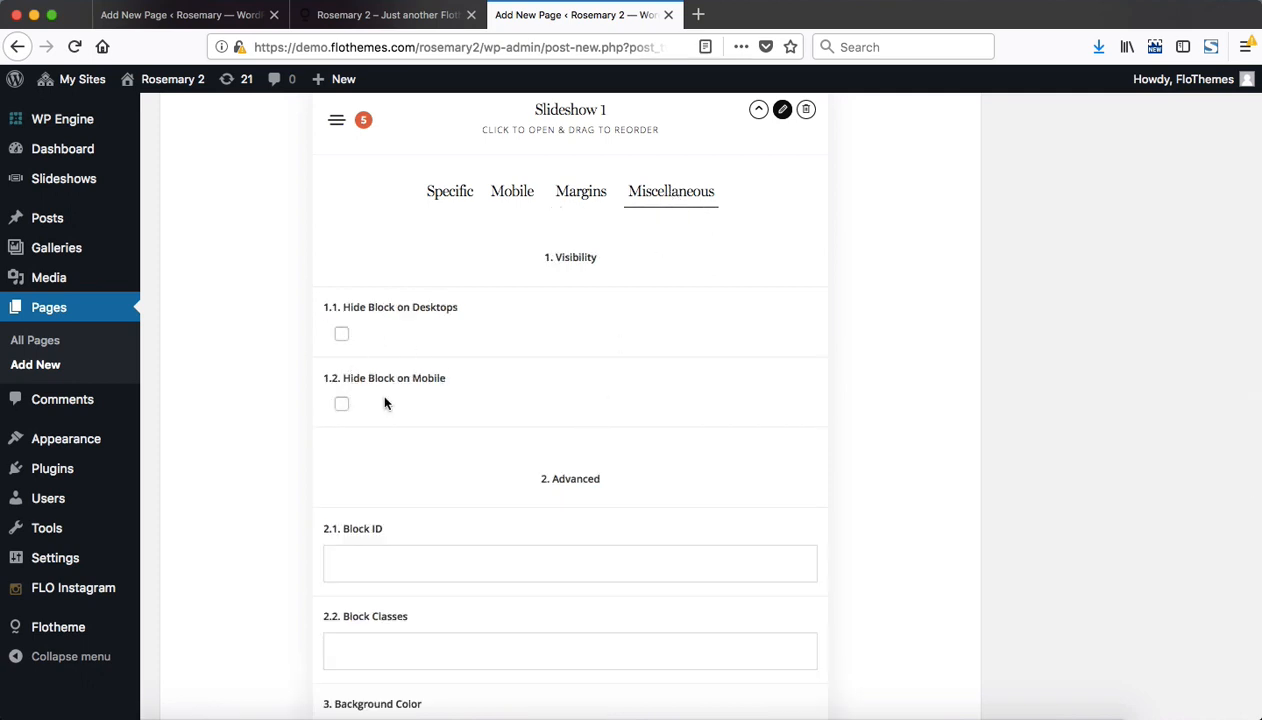
scroll(385, 403, "down", 3)
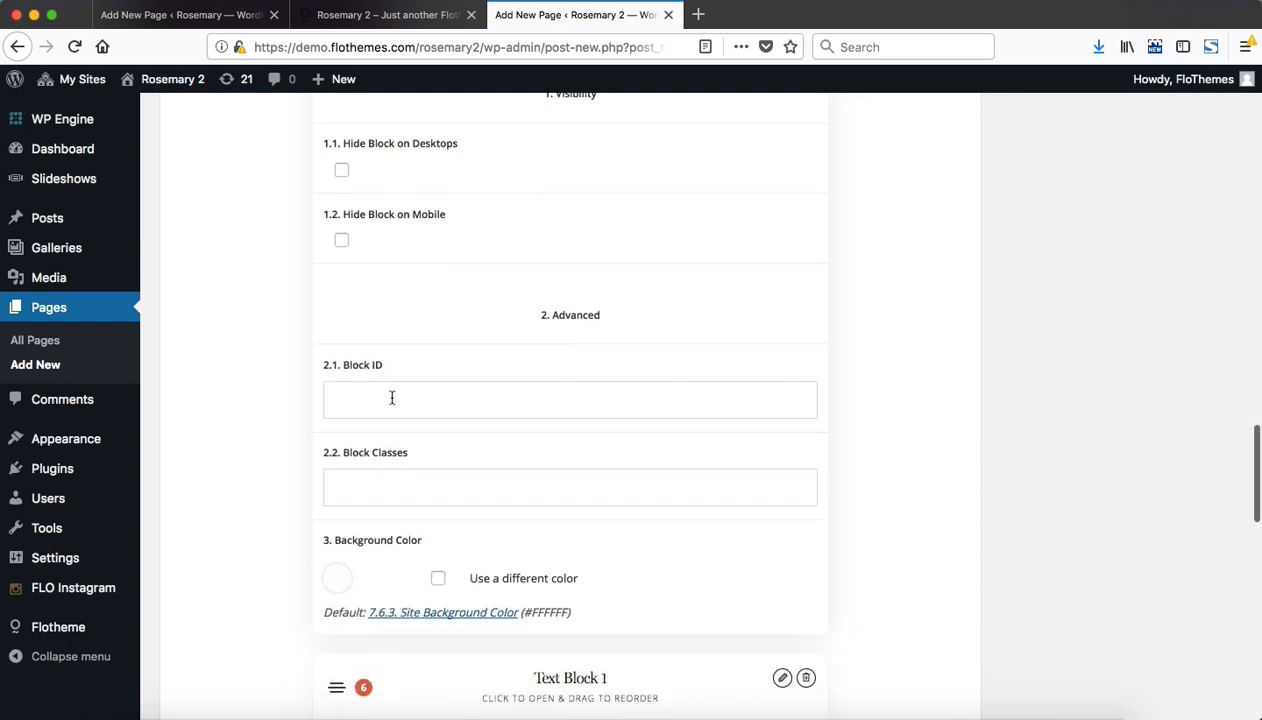
scroll(448, 502, "up", 3)
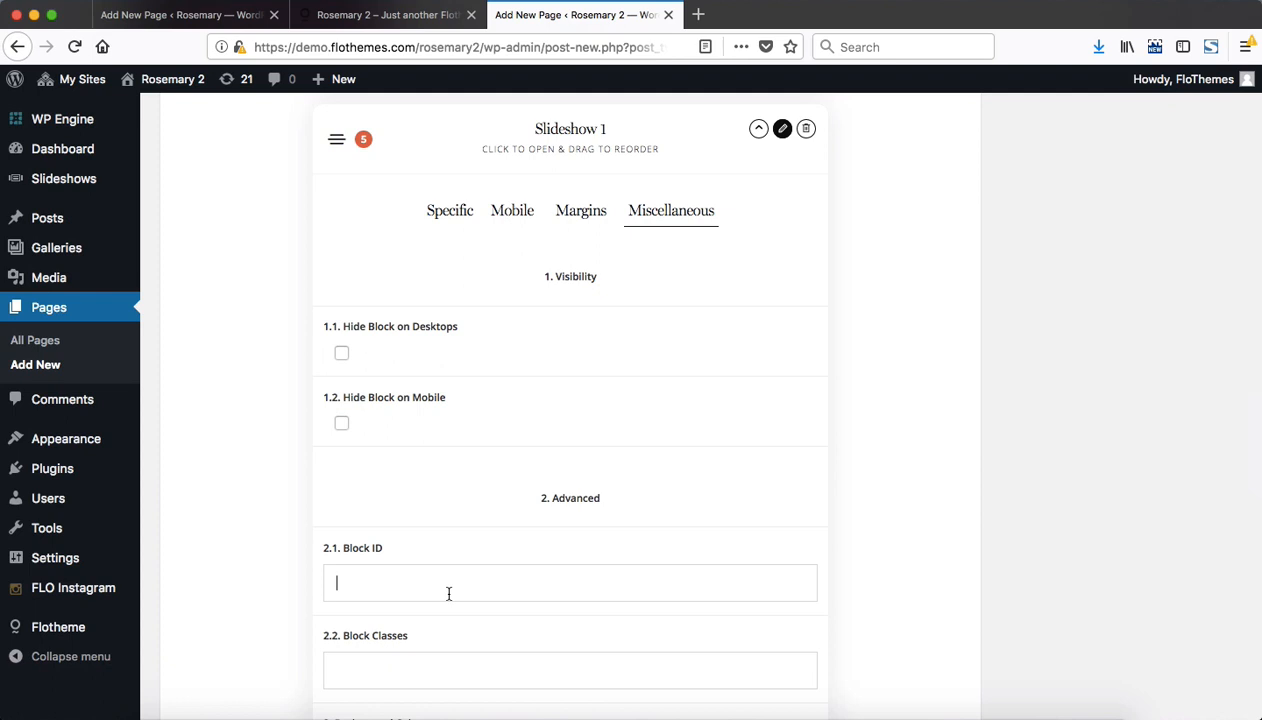
scroll(483, 222, "down", 1)
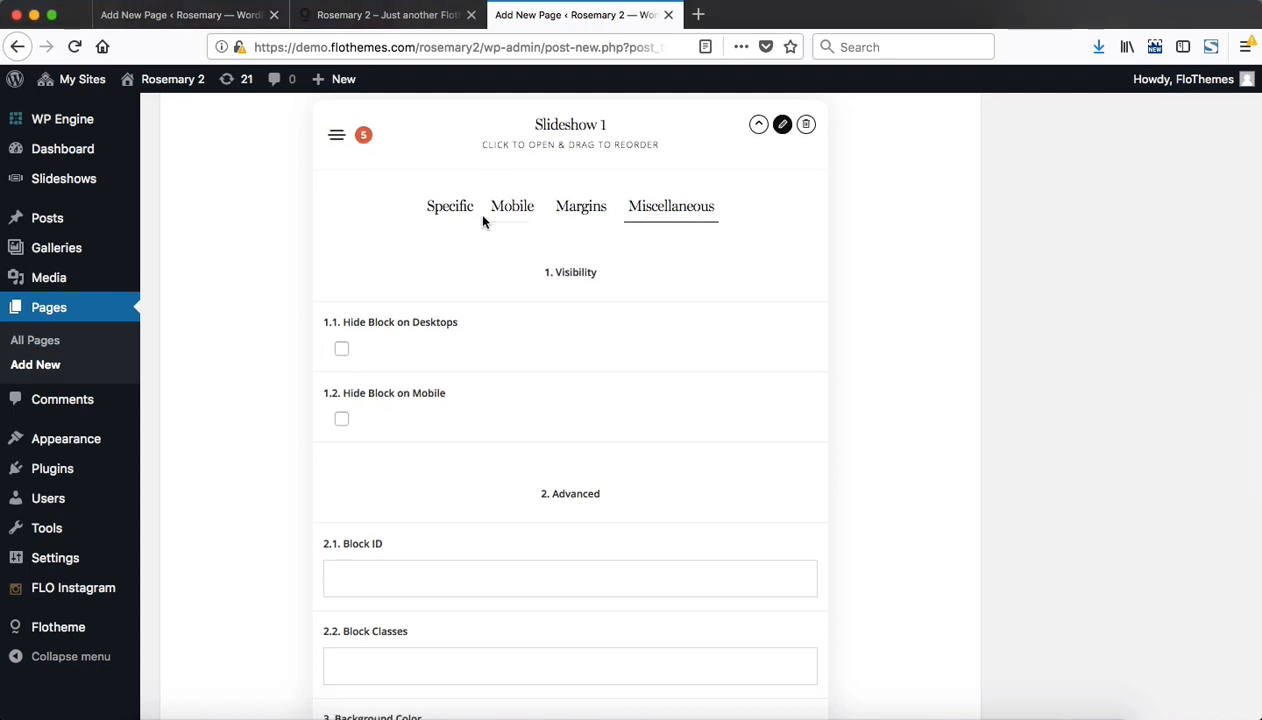
Open a new post and a new gallery for the Rosemary 2 site in separate browser tabs.
mouse_move(98, 238)
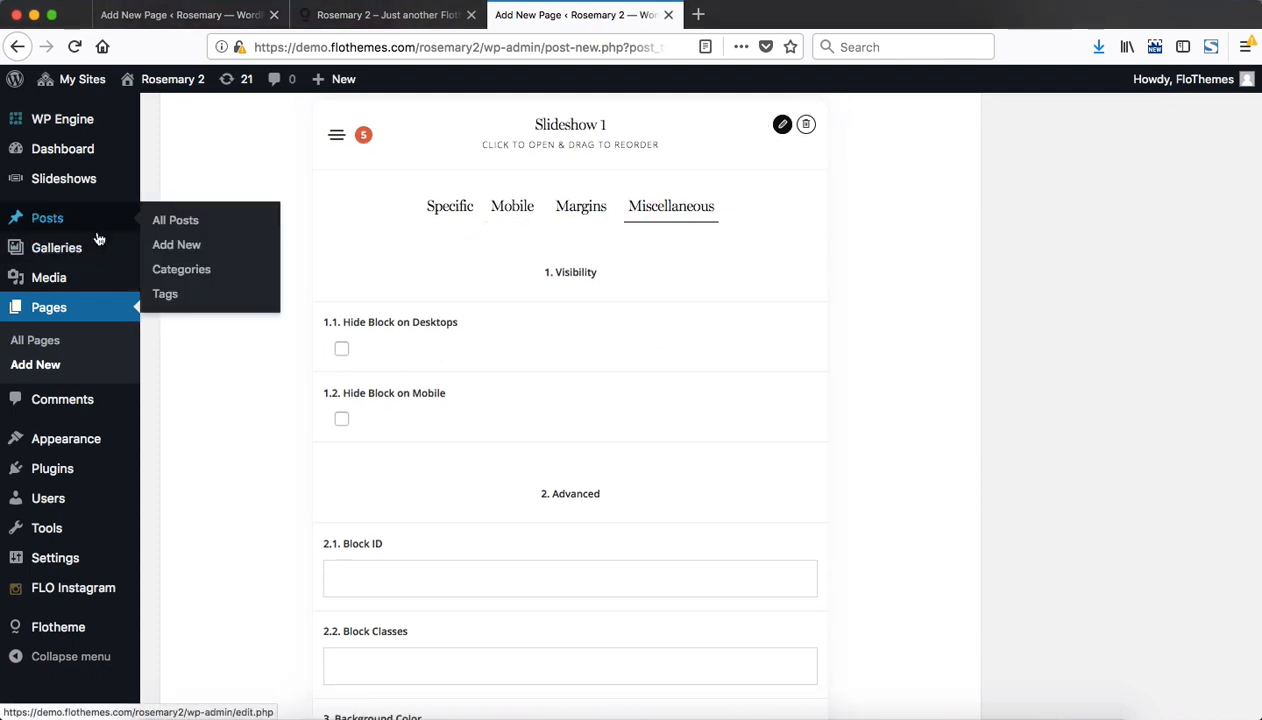
left_click(155, 245, "super")
mouse_move(66, 250)
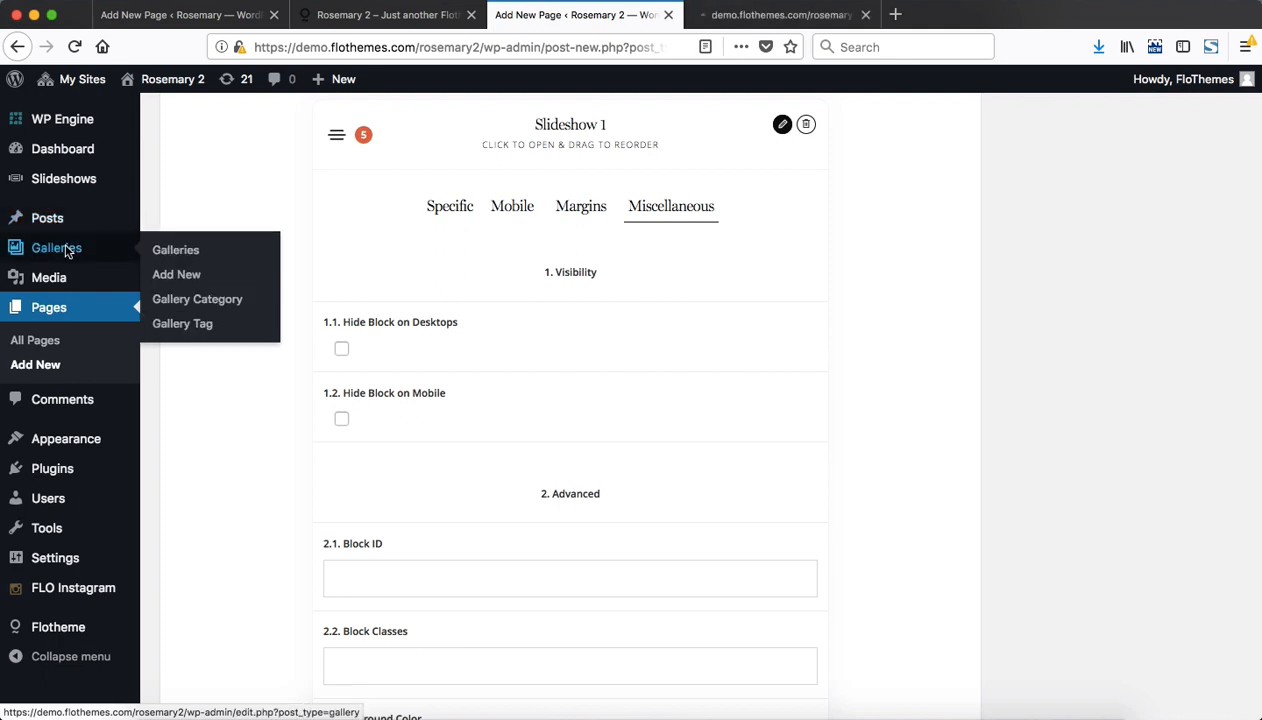
left_click(172, 283, "super")
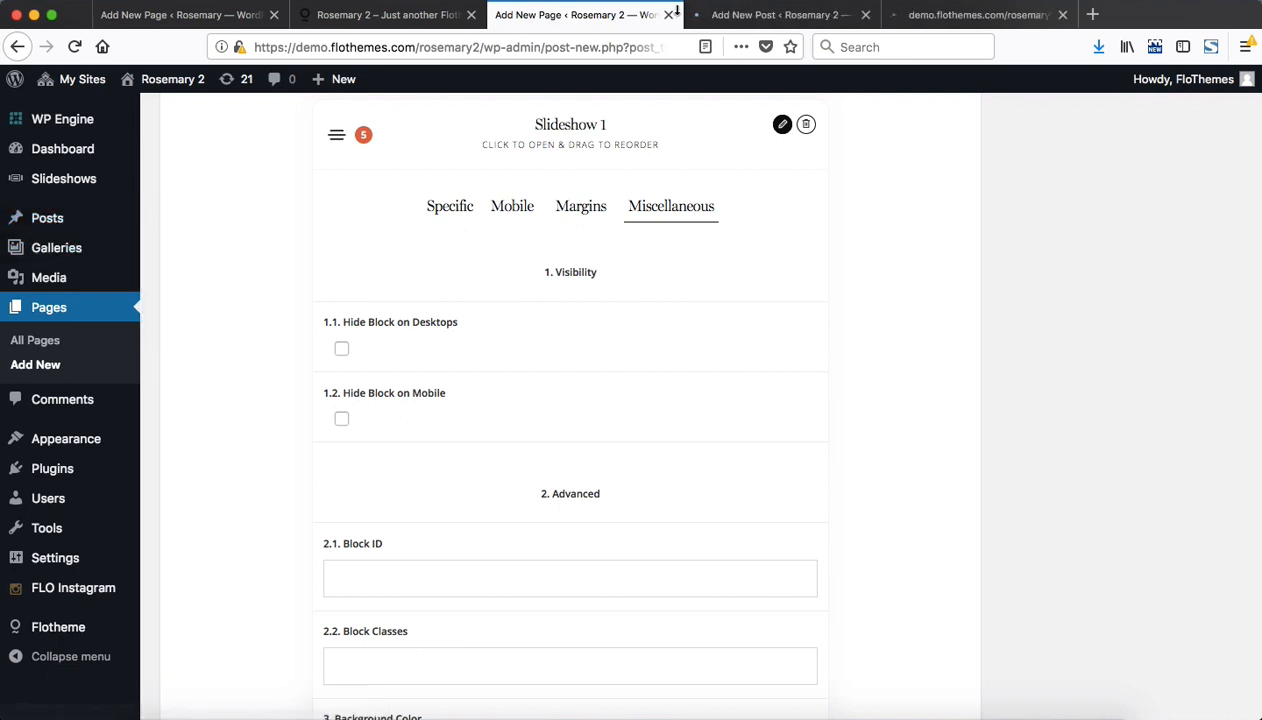
Examine the new post's content editor, custom layout option, excerpt and sidebar layout settings.
left_click(717, 22)
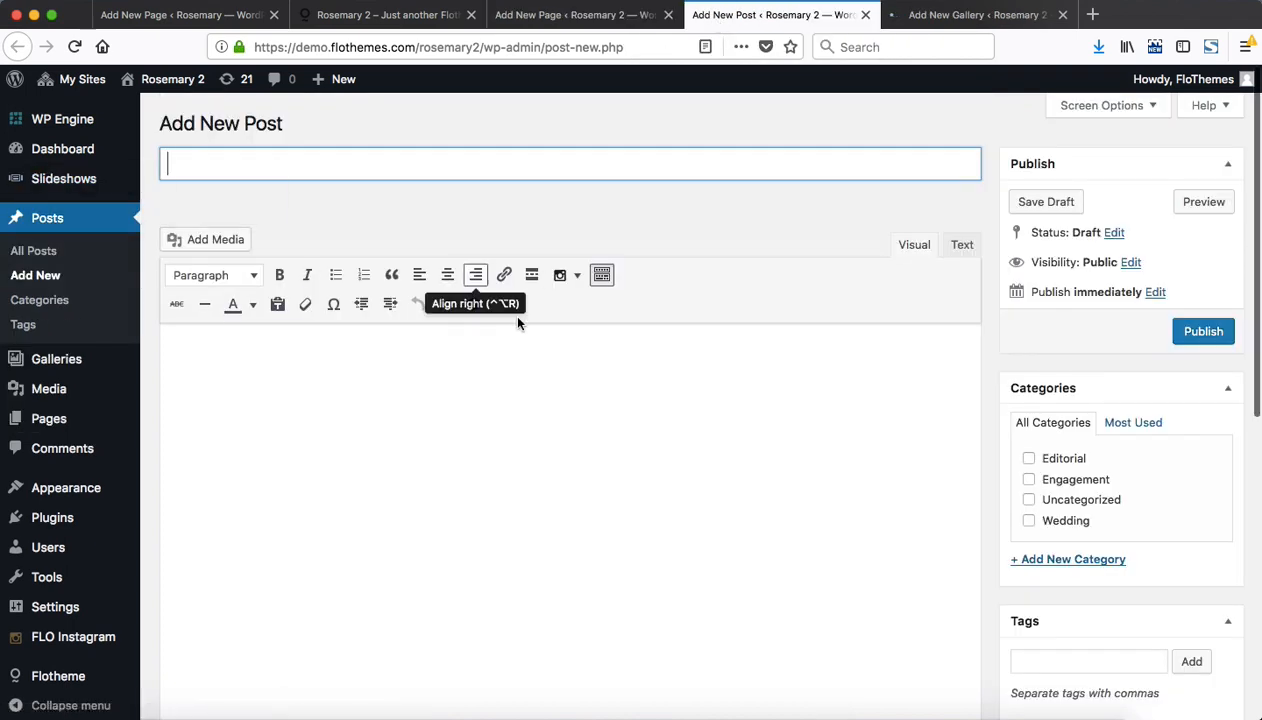
scroll(517, 322, "down", 5)
scroll(517, 322, "down", 3)
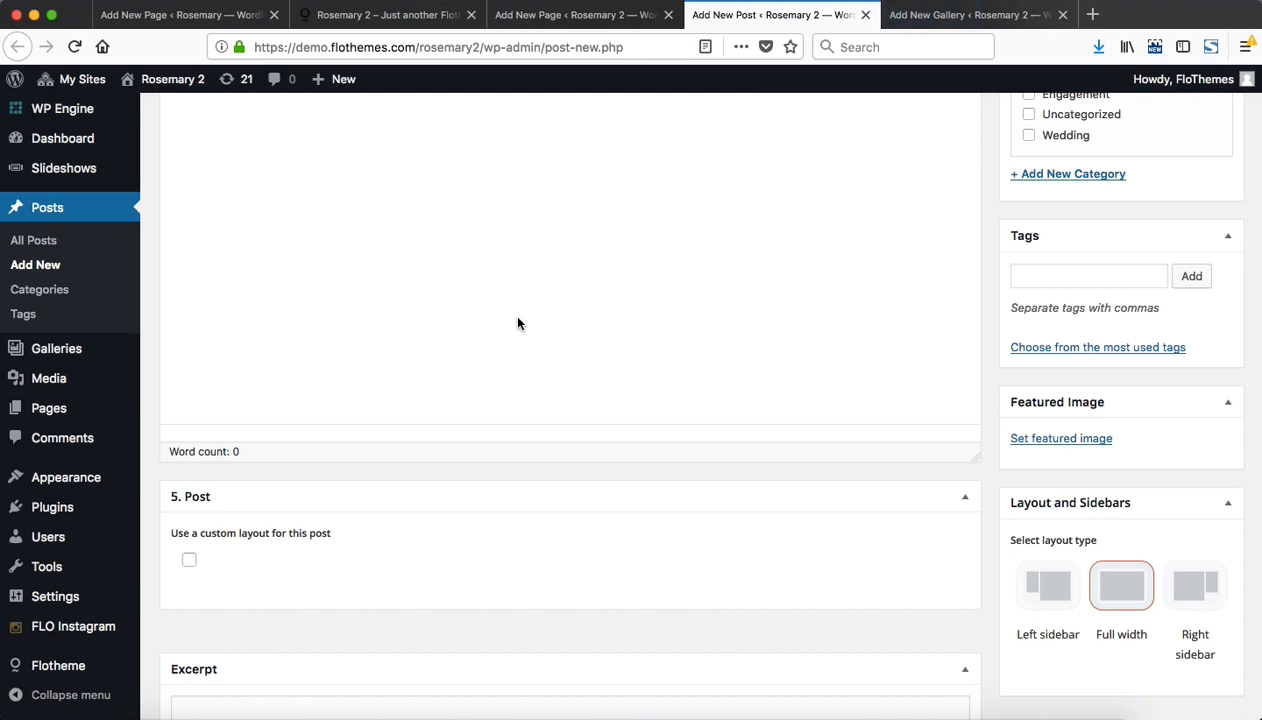
scroll(517, 322, "down", 2)
scroll(517, 322, "down", 1)
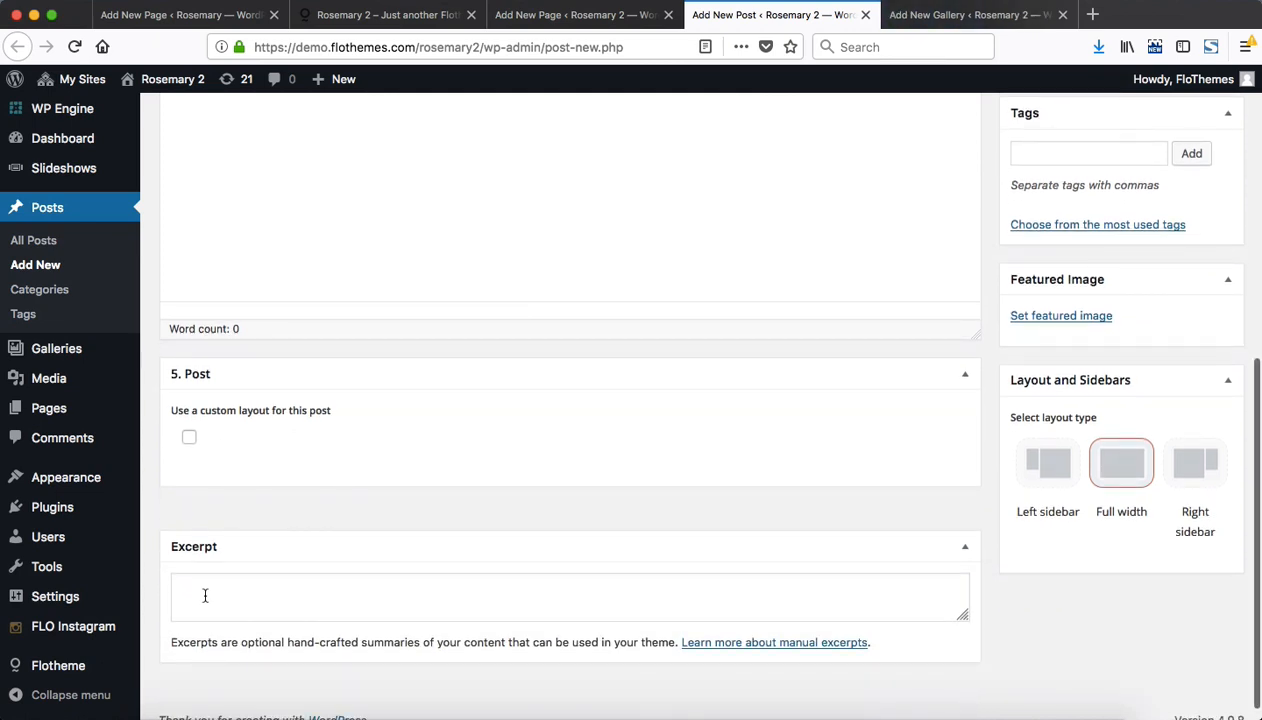
mouse_move(88, 668)
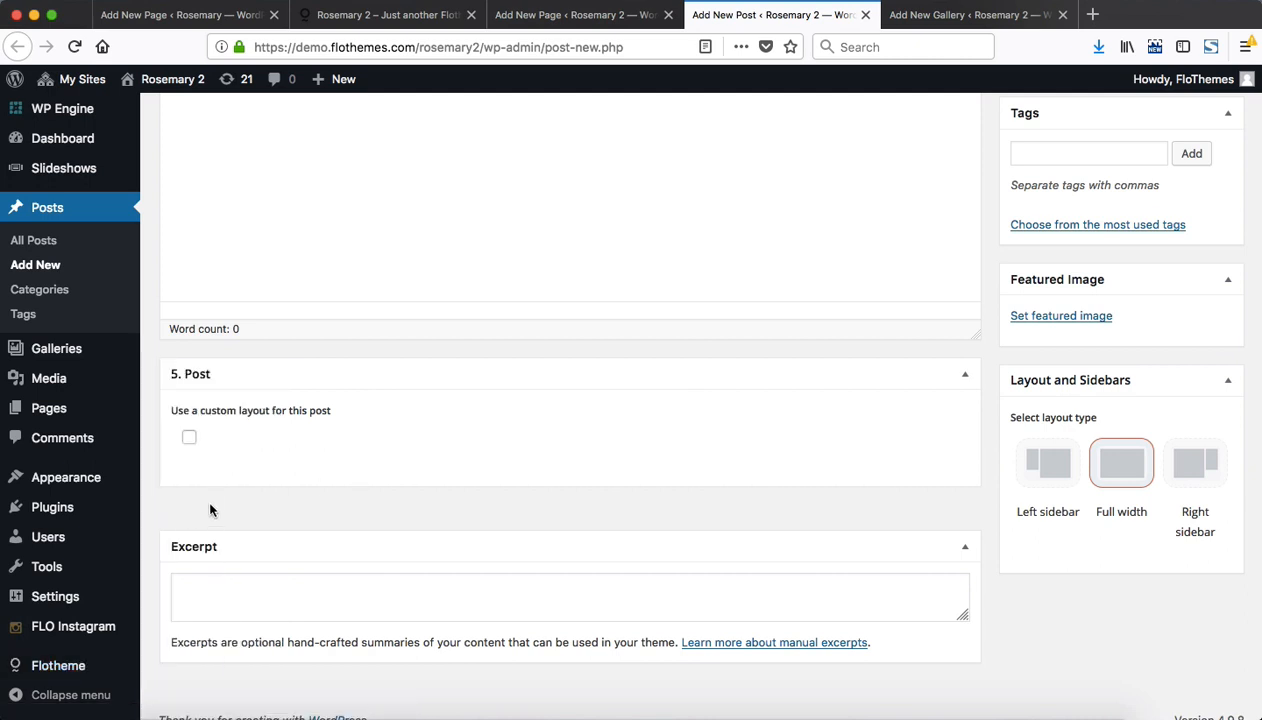
scroll(262, 507, "up", 5)
scroll(262, 507, "up", 1)
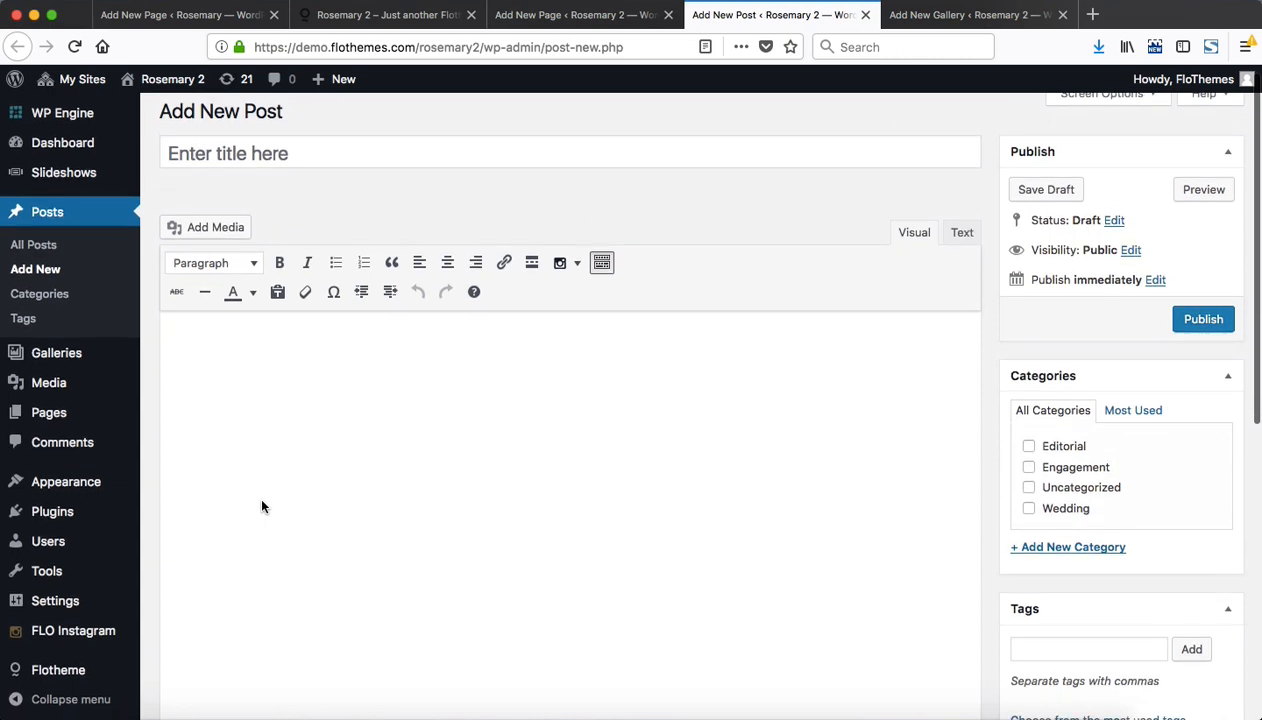
Enable a custom layout for the new post and review its blocks from the Header Placeholder to the Footer Placeholder.
scroll(262, 507, "down", 8)
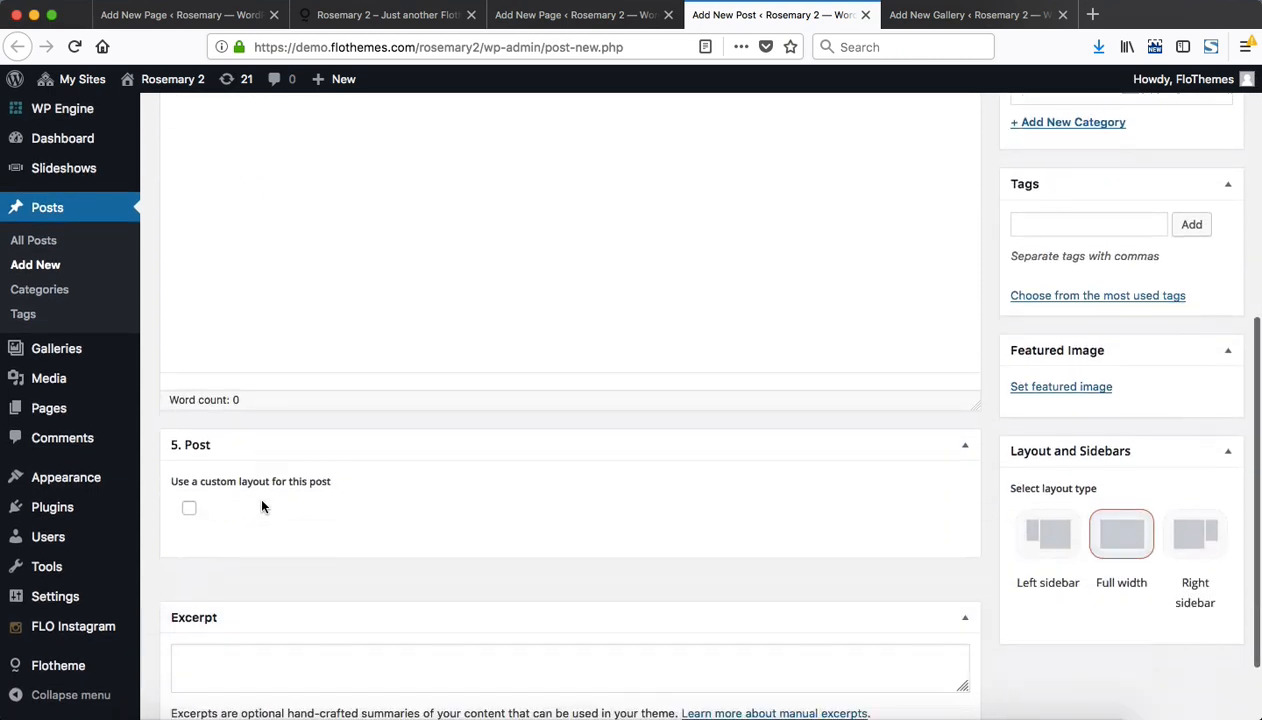
scroll(191, 445, "down", 1)
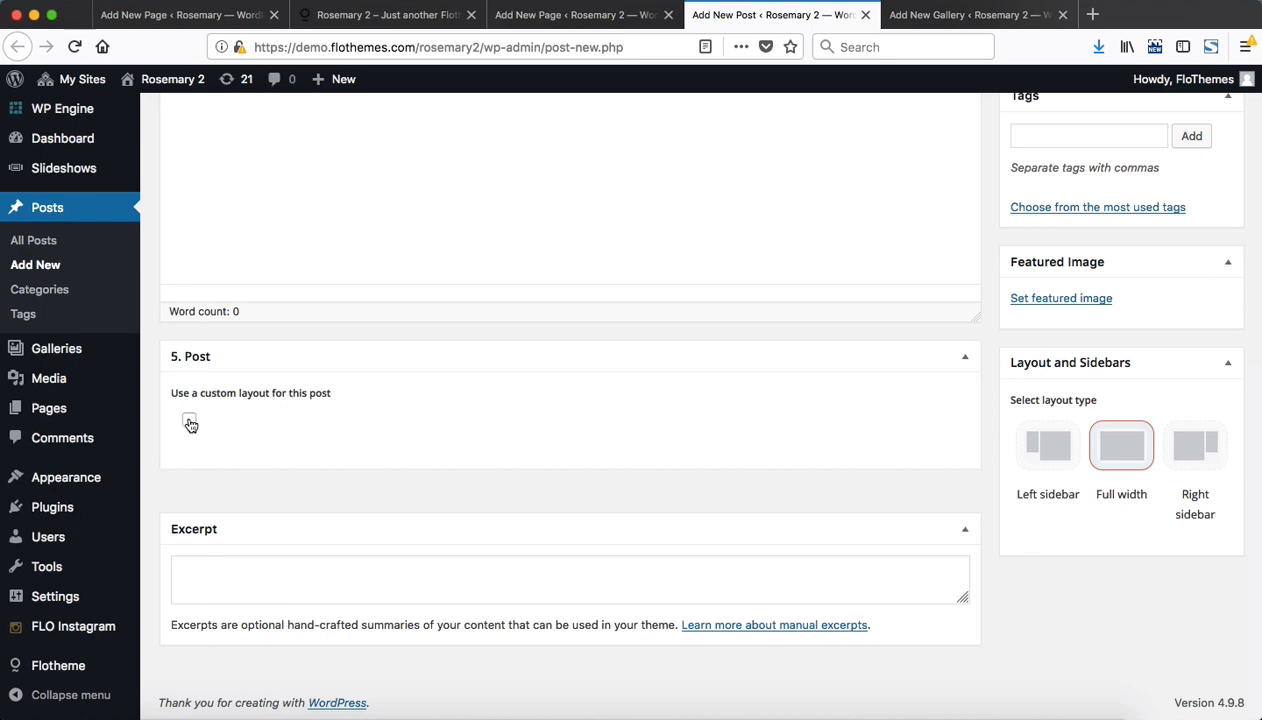
left_click(189, 422)
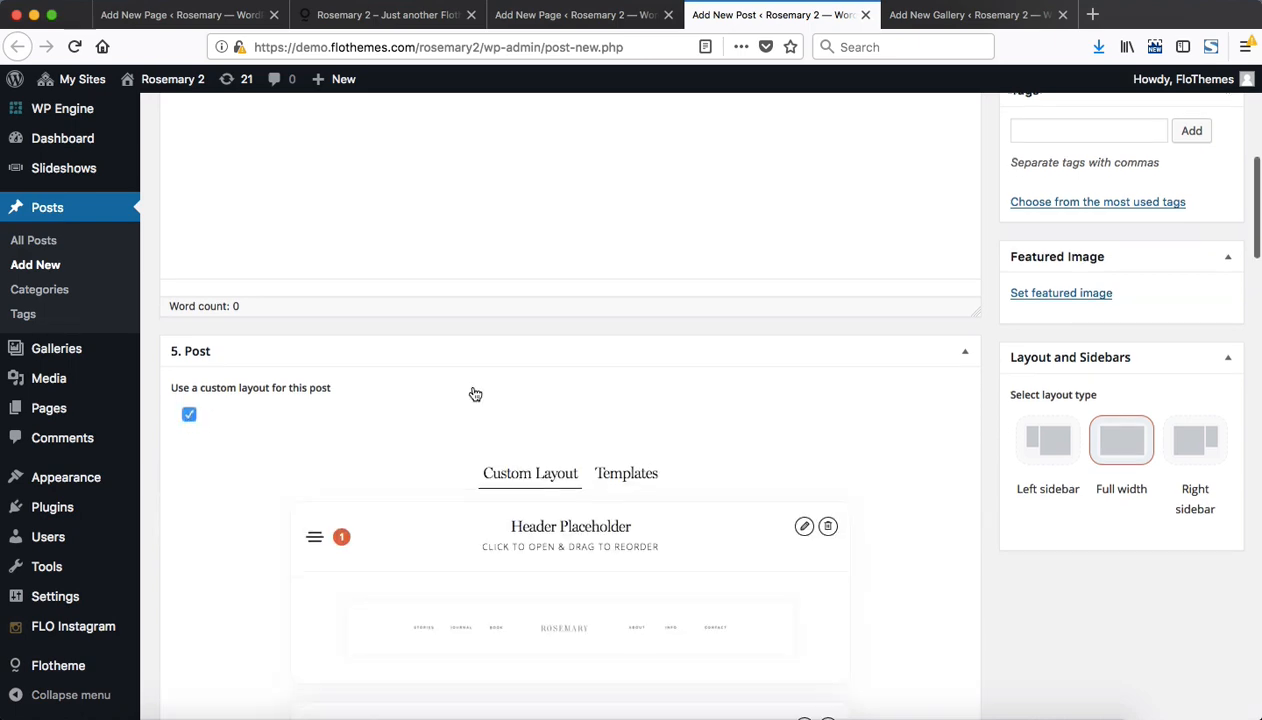
scroll(520, 340, "down", 3)
scroll(516, 314, "down", 15)
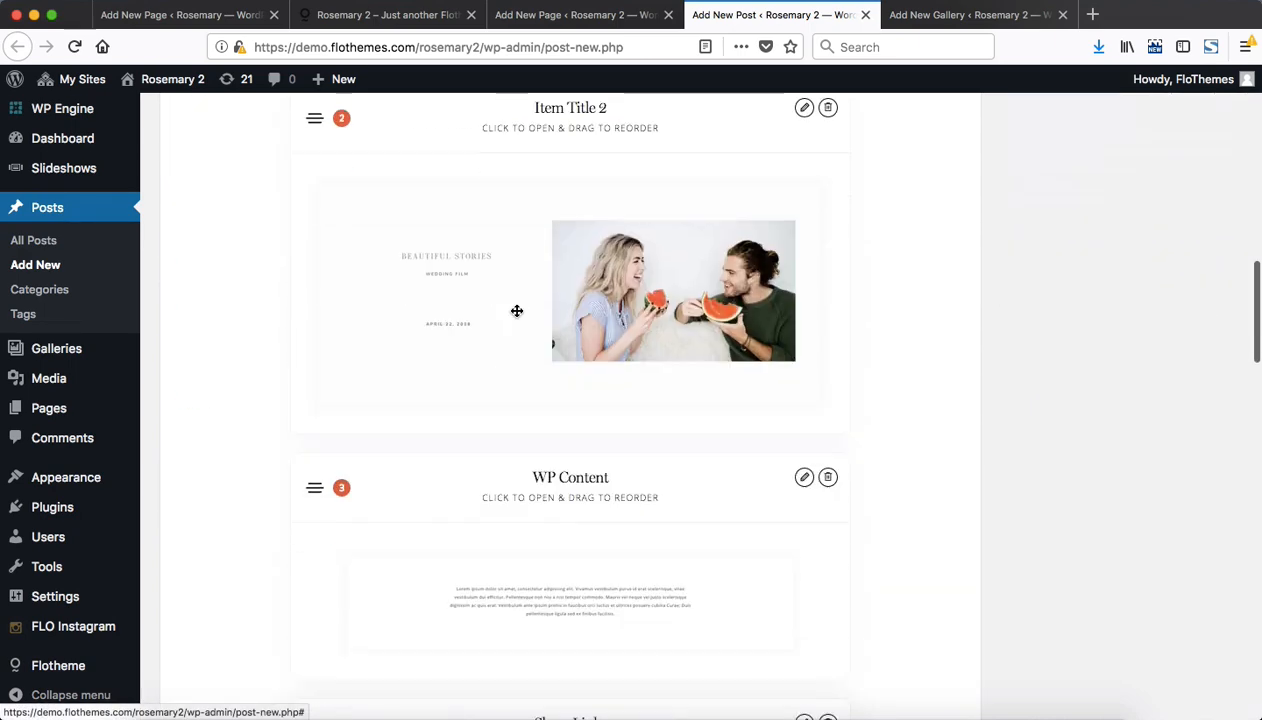
scroll(516, 311, "down", 20)
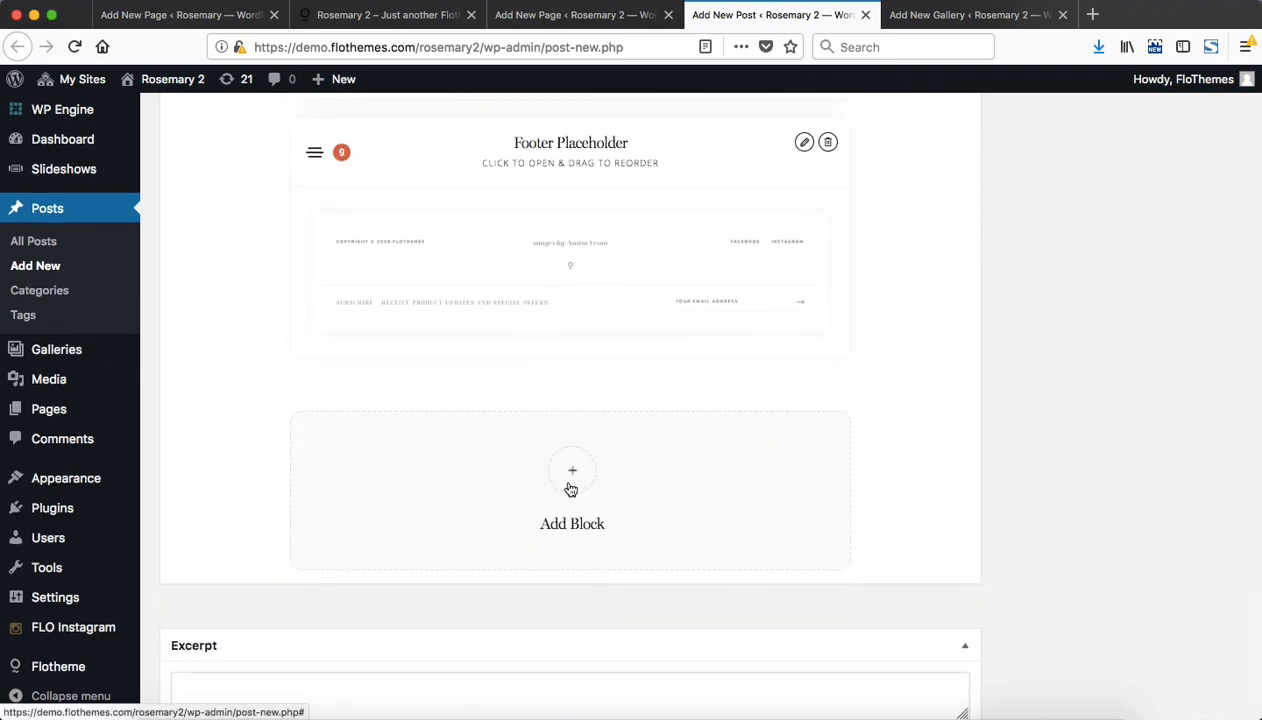
In the new gallery's image settings, enable the use of a custom layout for this gallery.
key("ctrl+Tab")
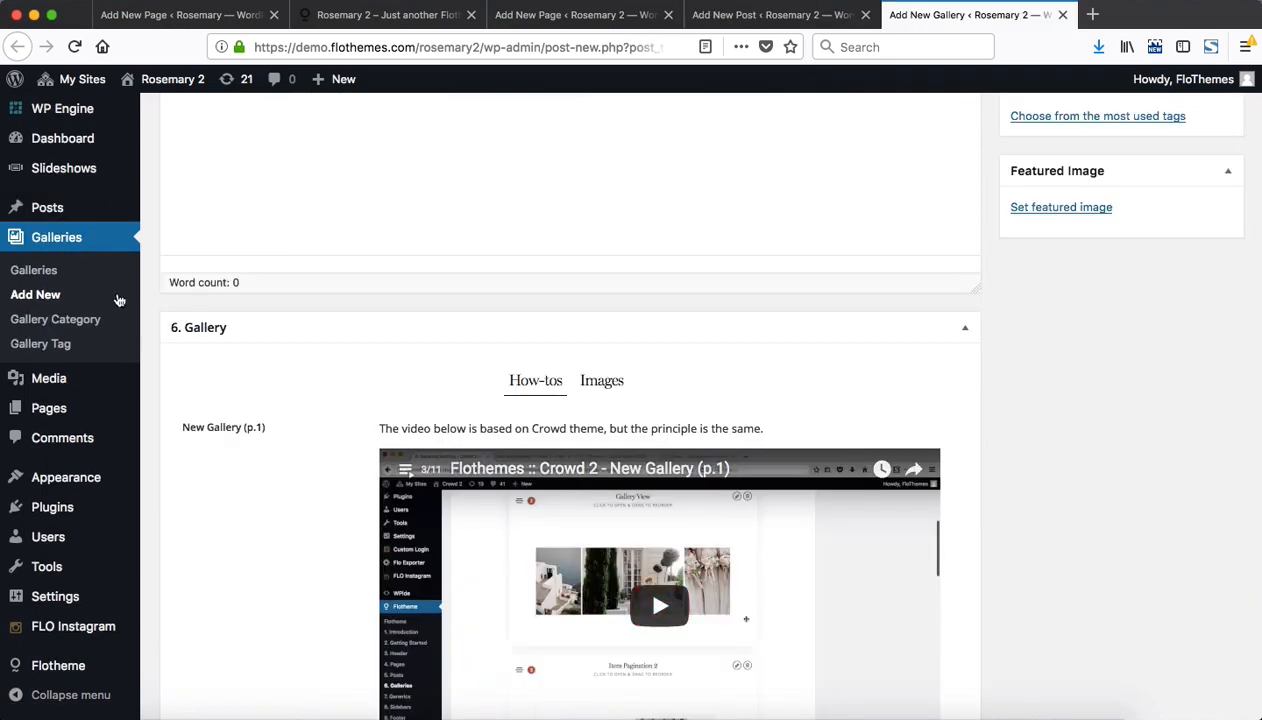
scroll(280, 372, "down", 3)
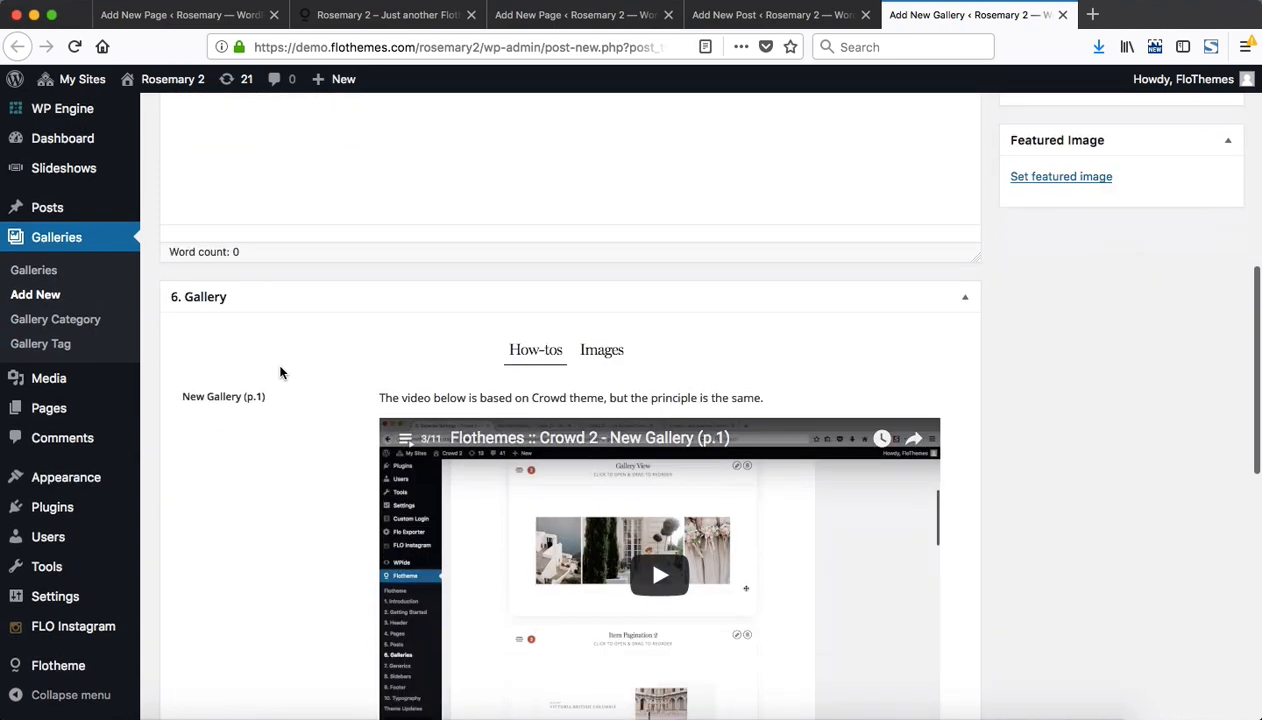
left_click(606, 362)
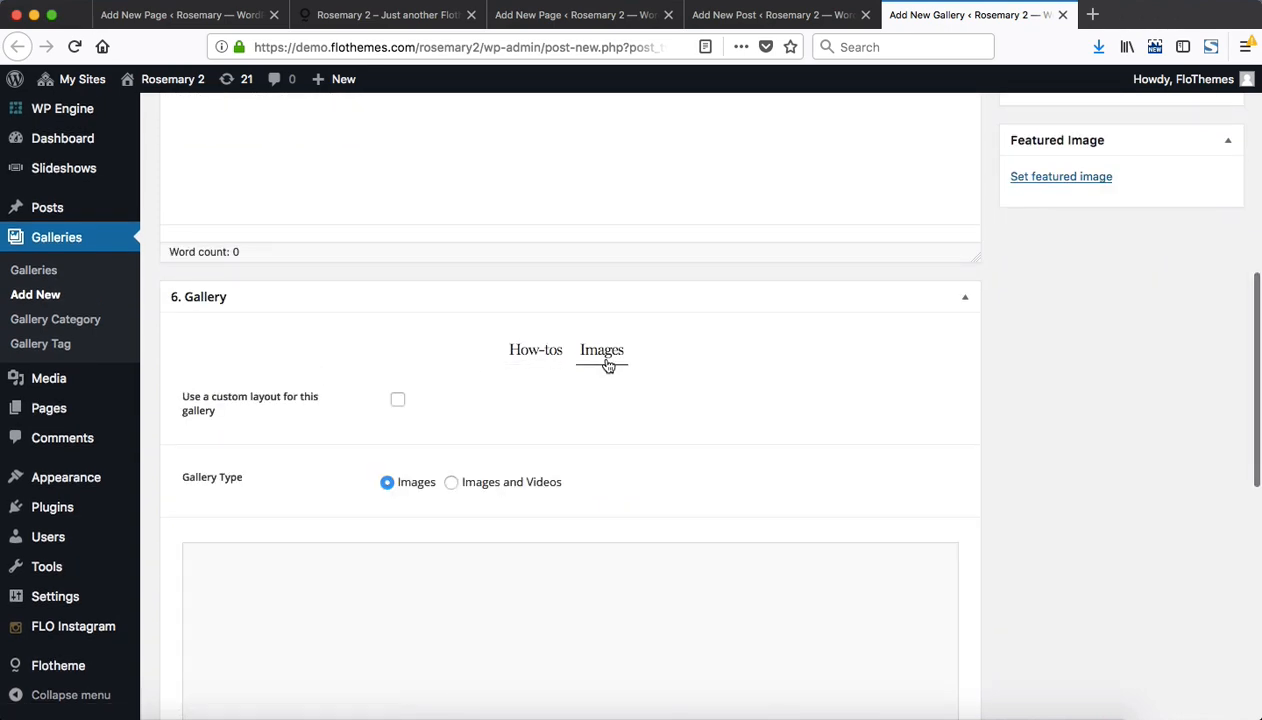
left_click(398, 402)
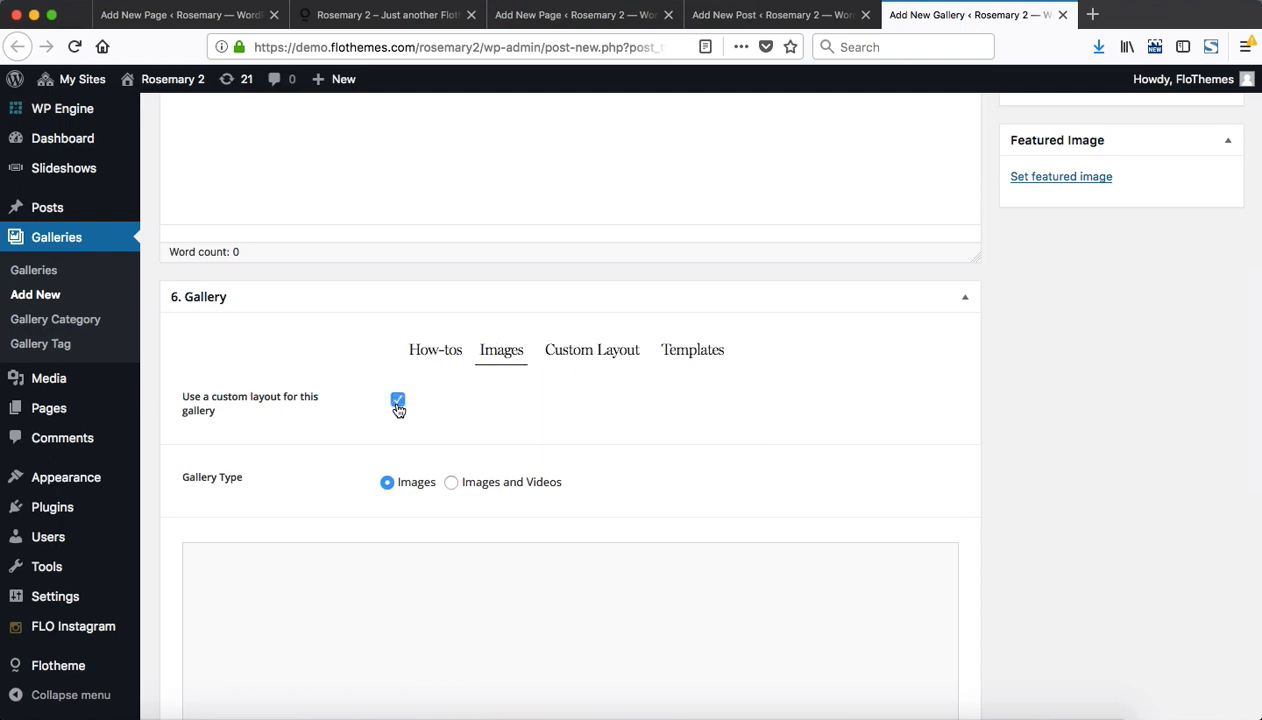
Review the blocks in the new gallery's custom layout down to the option for adding another block.
left_click(609, 352)
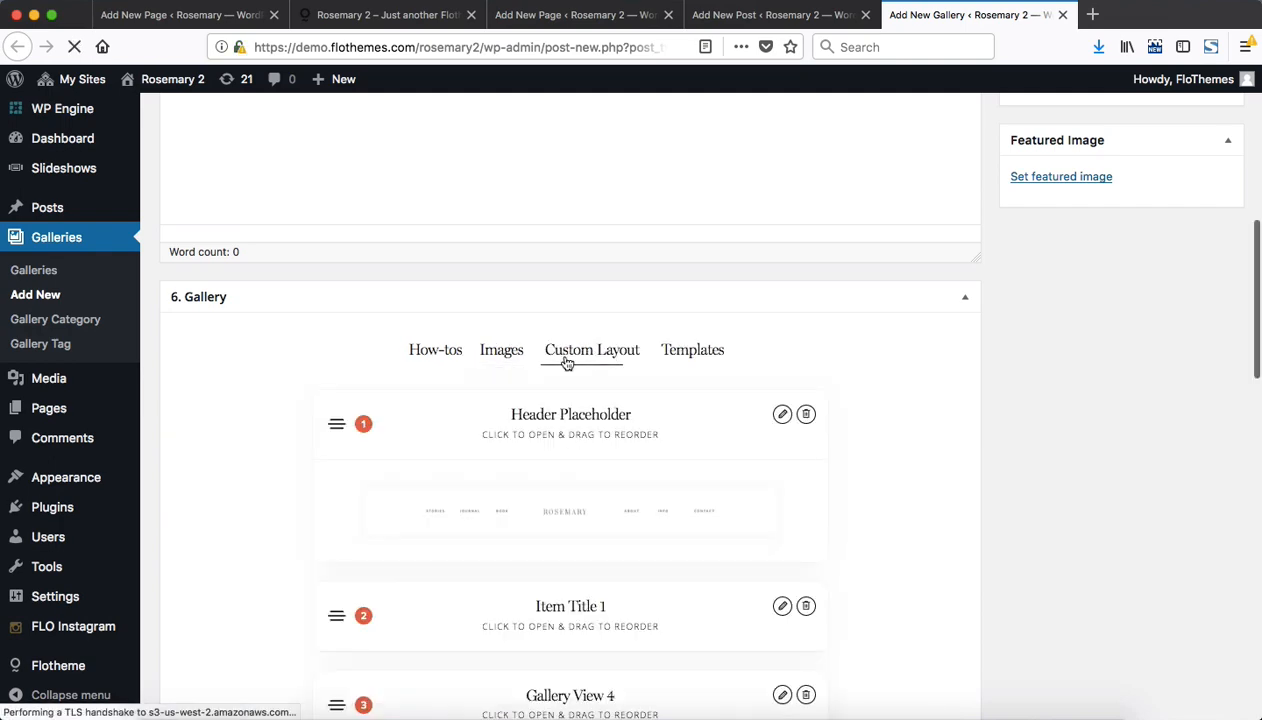
scroll(565, 356, "down", 10)
scroll(565, 356, "down", 3)
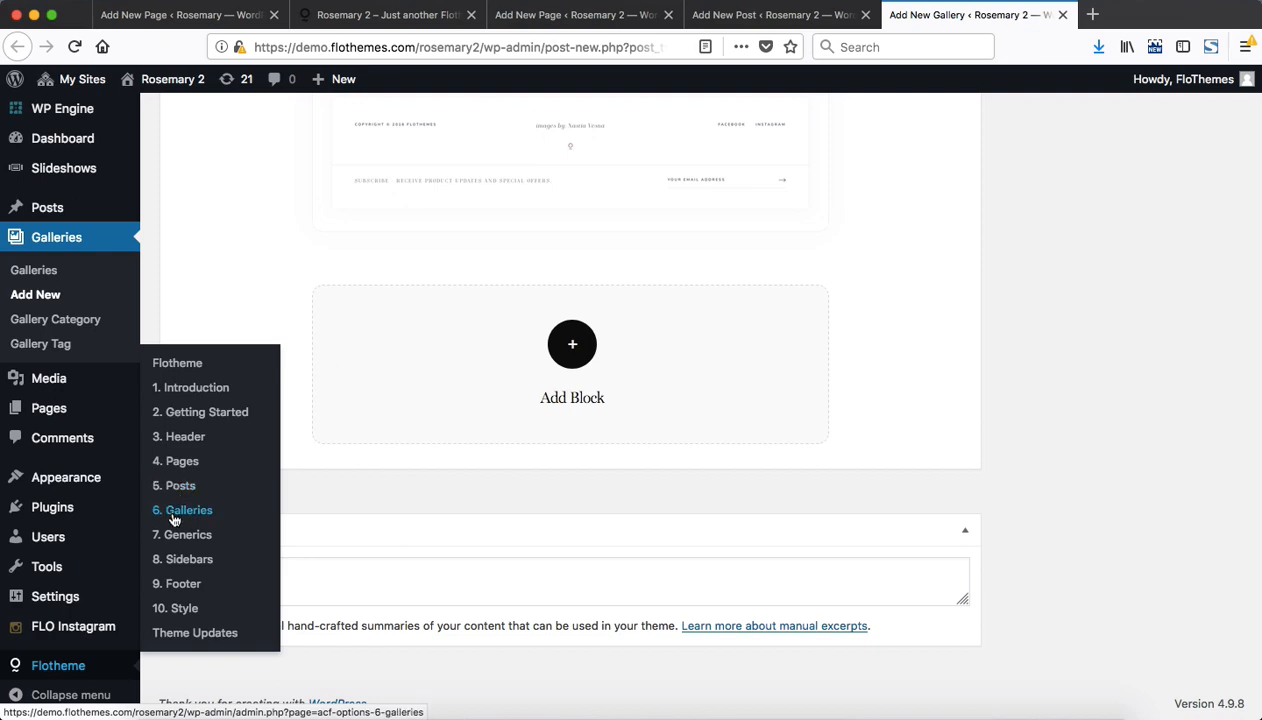
scroll(1150, 432, "up", 10)
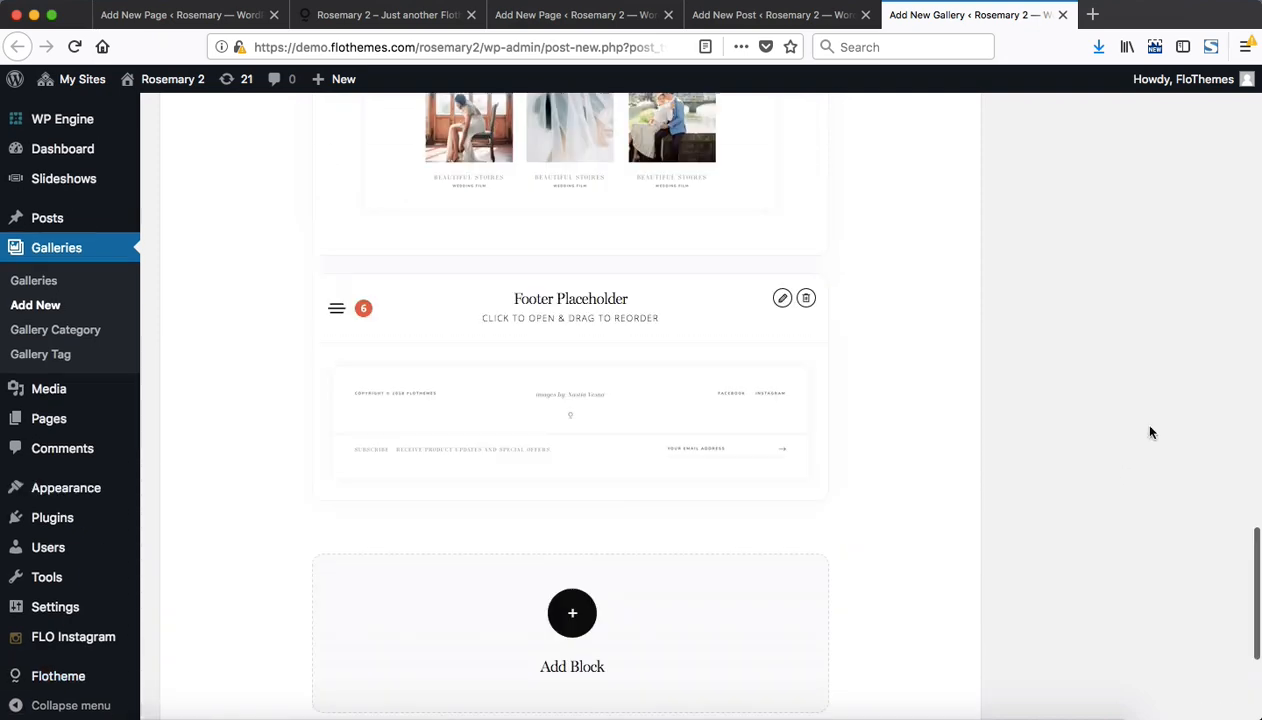
scroll(1150, 432, "up", 5)
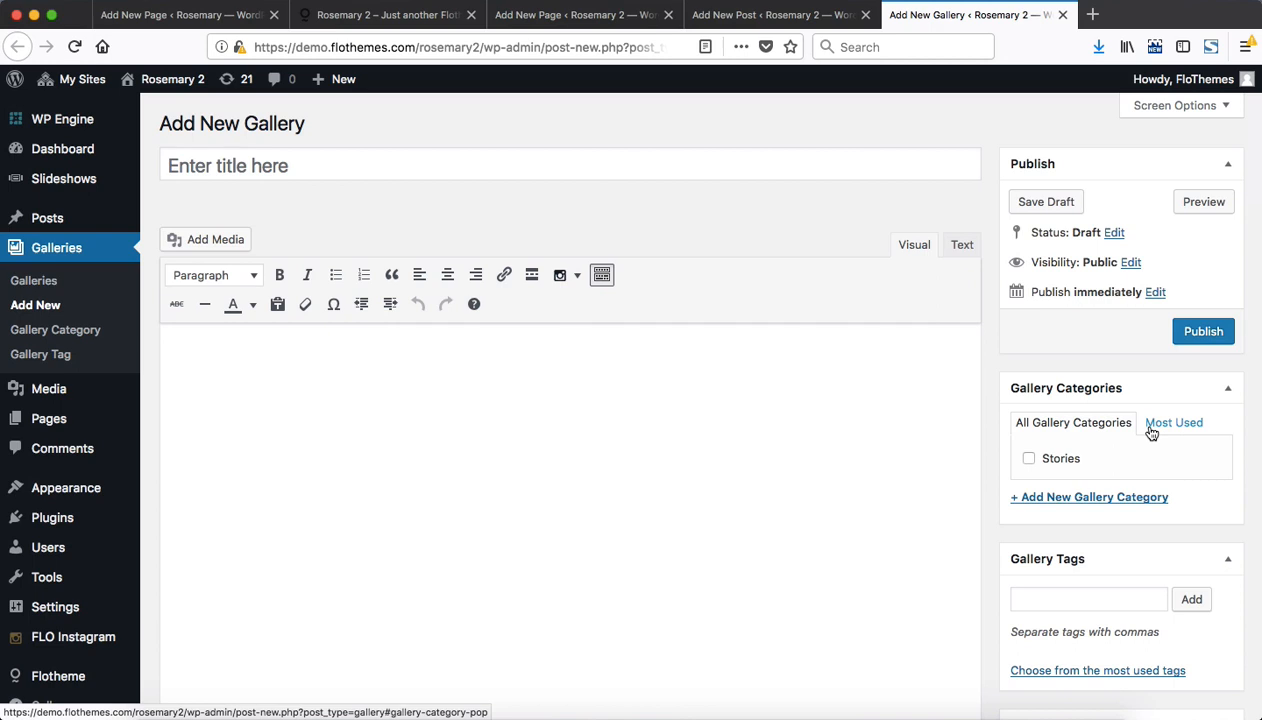
left_click(769, 510)
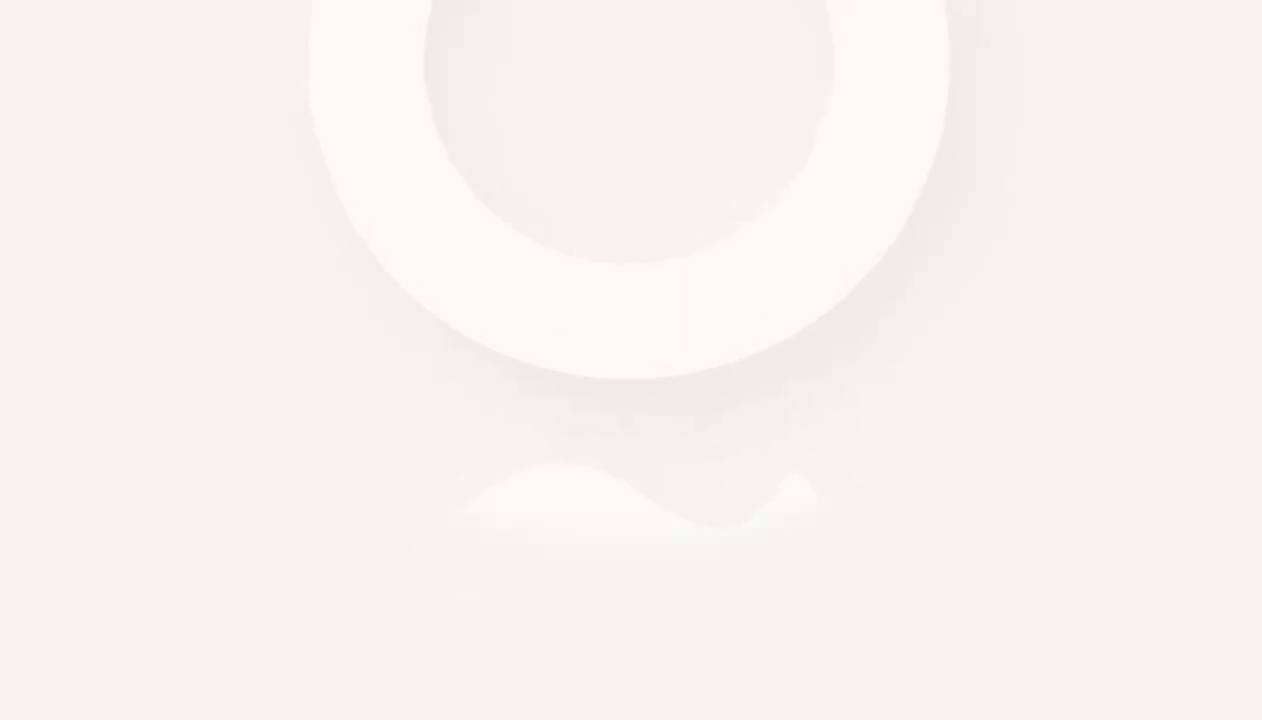